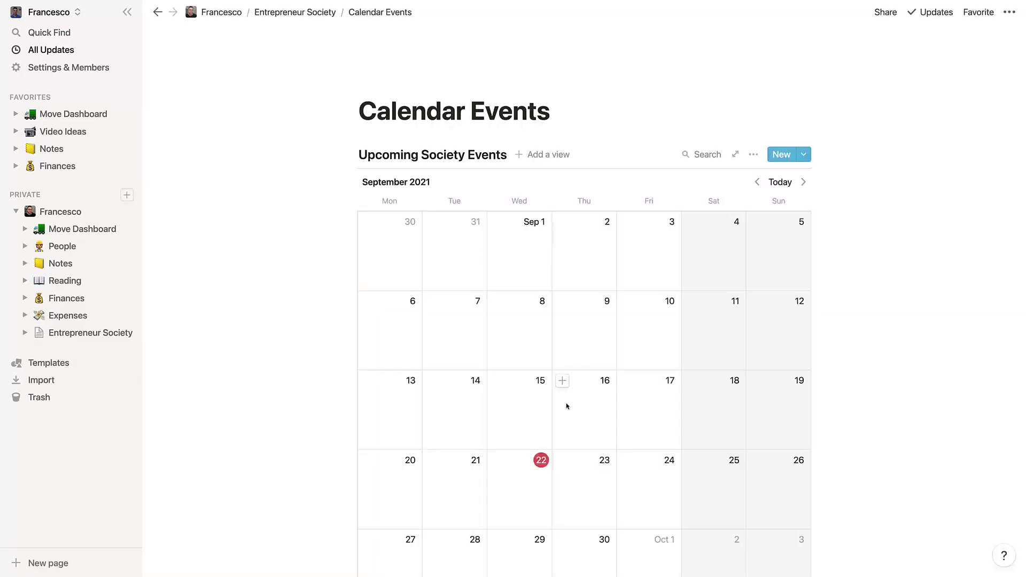
# Insert an inline calendar on Calendar Events, then filter the block menu to the PDF embed
pyautogui.scroll(-2, 567, 390)
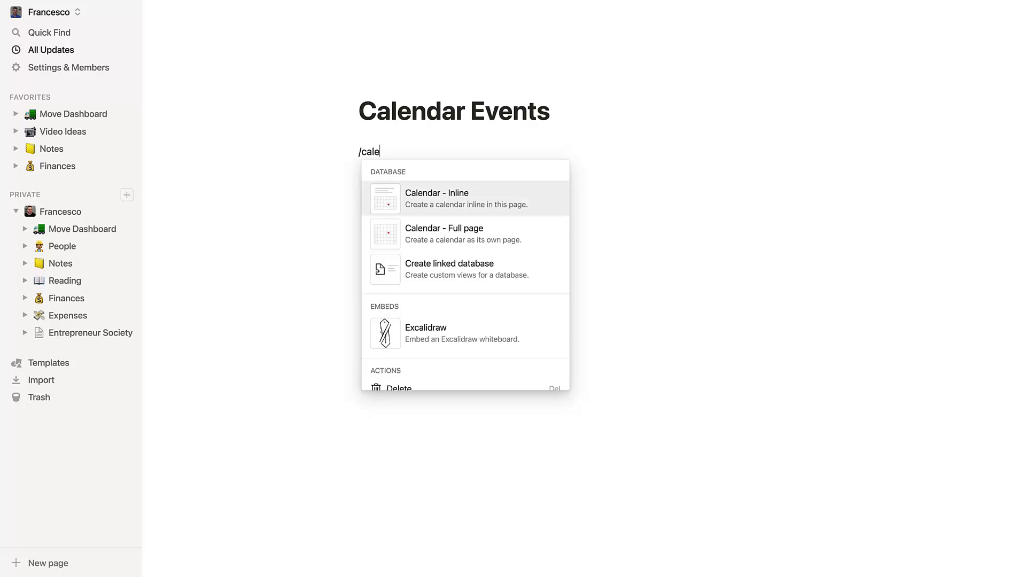
pyautogui.press('Return')
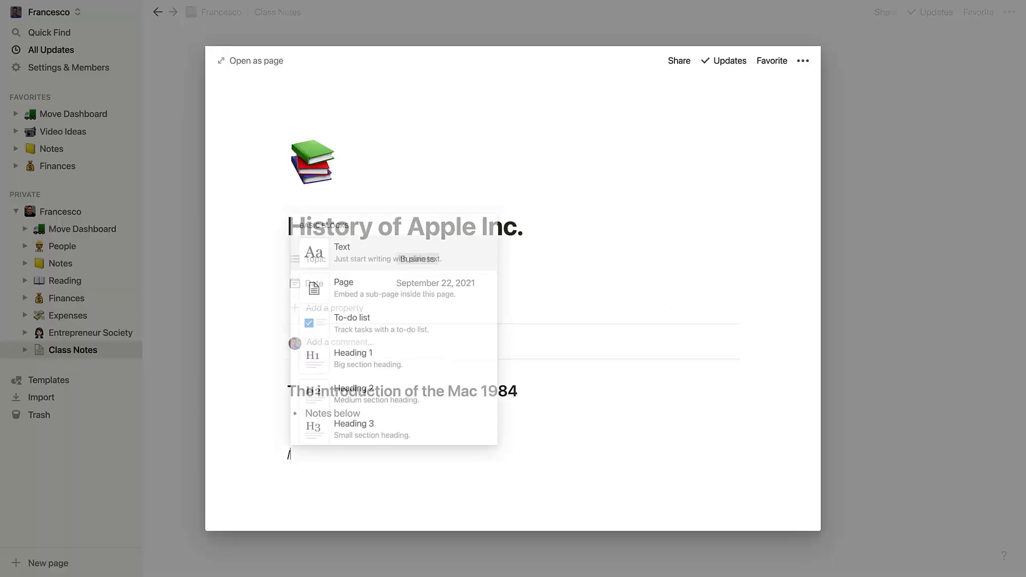
pyautogui.write('u')
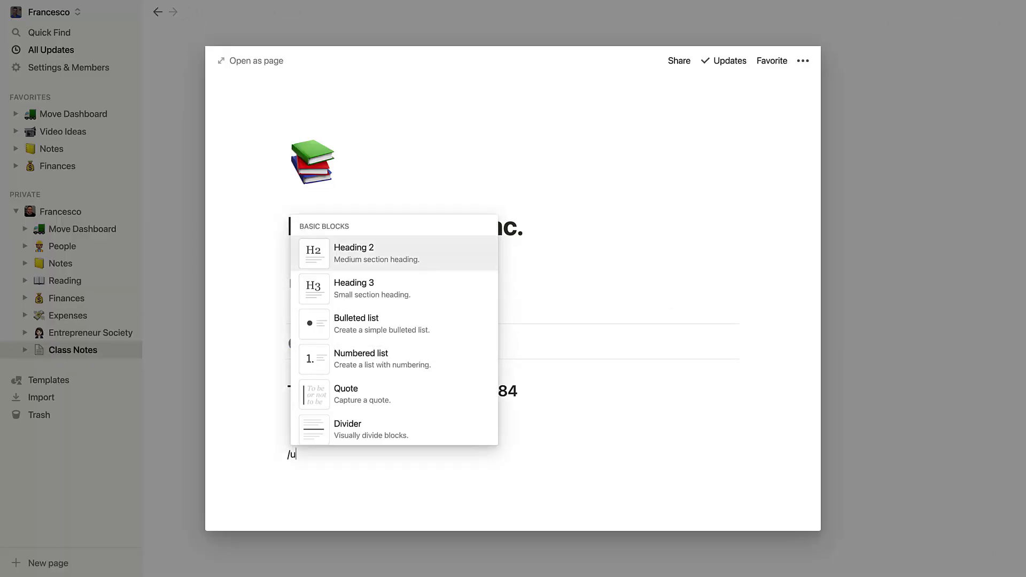
pyautogui.press('BackSpace')
pyautogui.write('pdf')
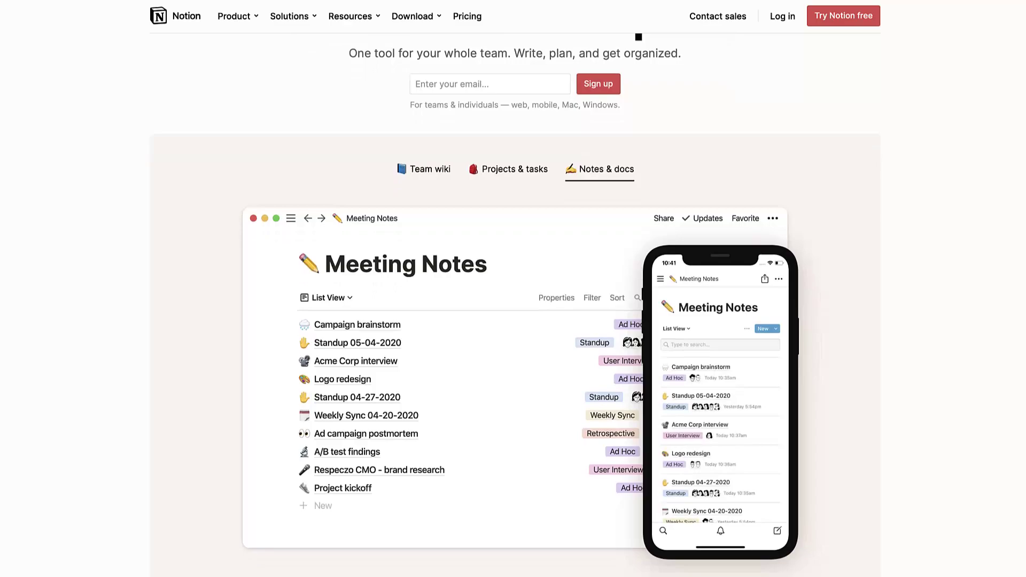
pyautogui.scroll(-3, 513, 304)
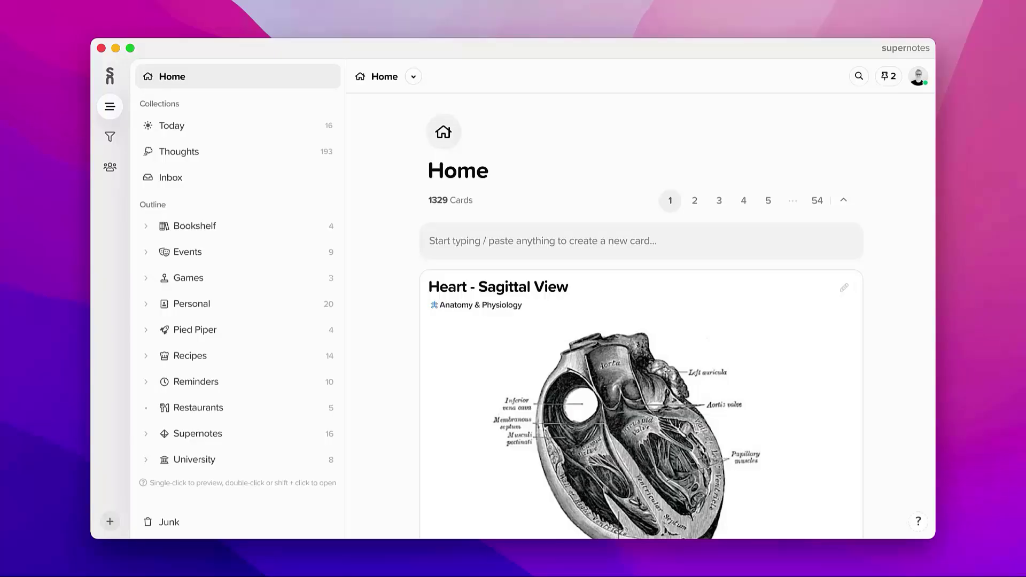
# Create a Procrastination card with the pasted procrastination quote, tagged #quote
pyautogui.write('Procrastination')
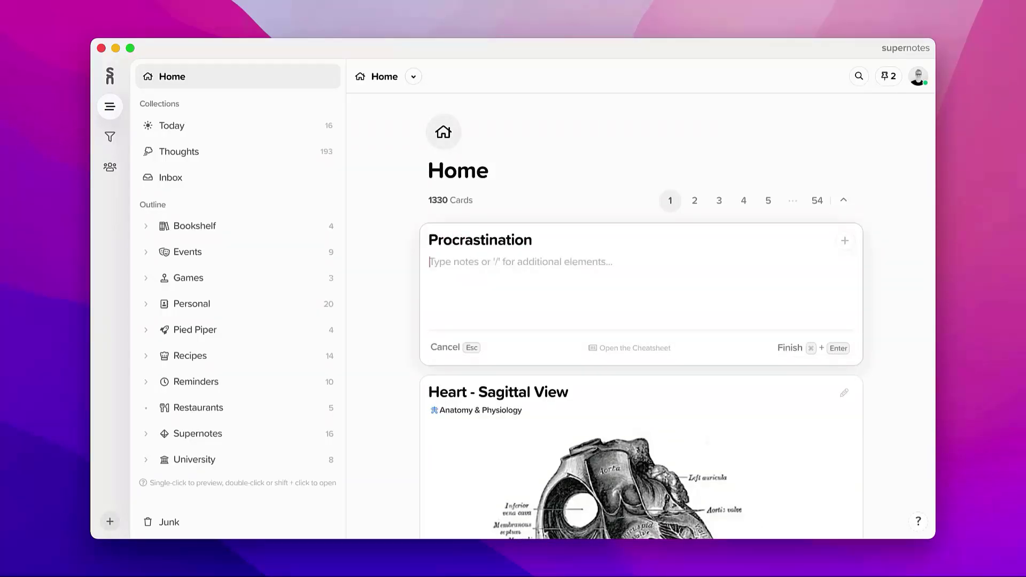
pyautogui.write('"Procrastination is a mechanism for coping with the anxiety associated with starting or completing any task or decision."')
pyautogui.click(845, 241)
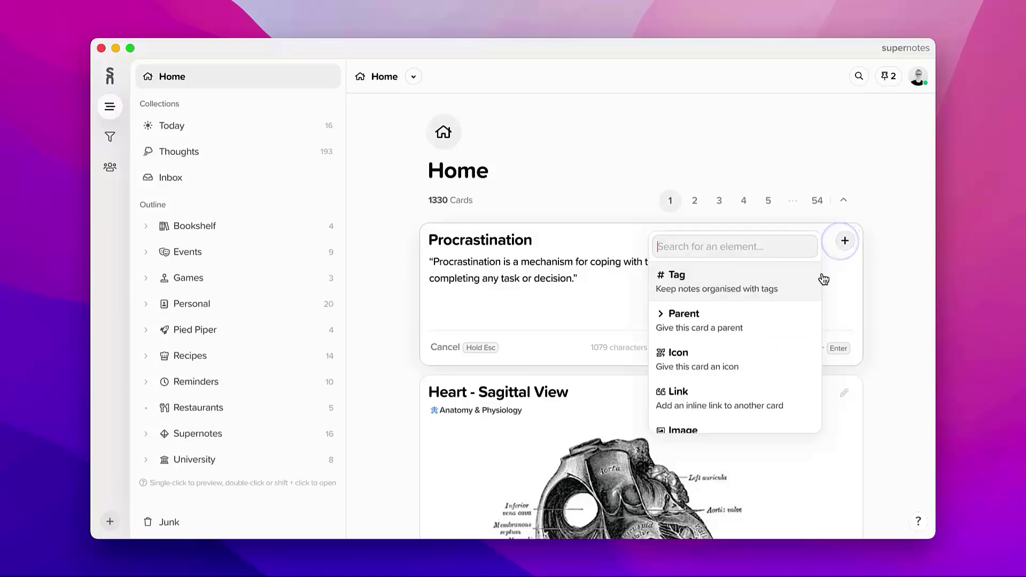
pyautogui.click(819, 271)
pyautogui.write('qyo')
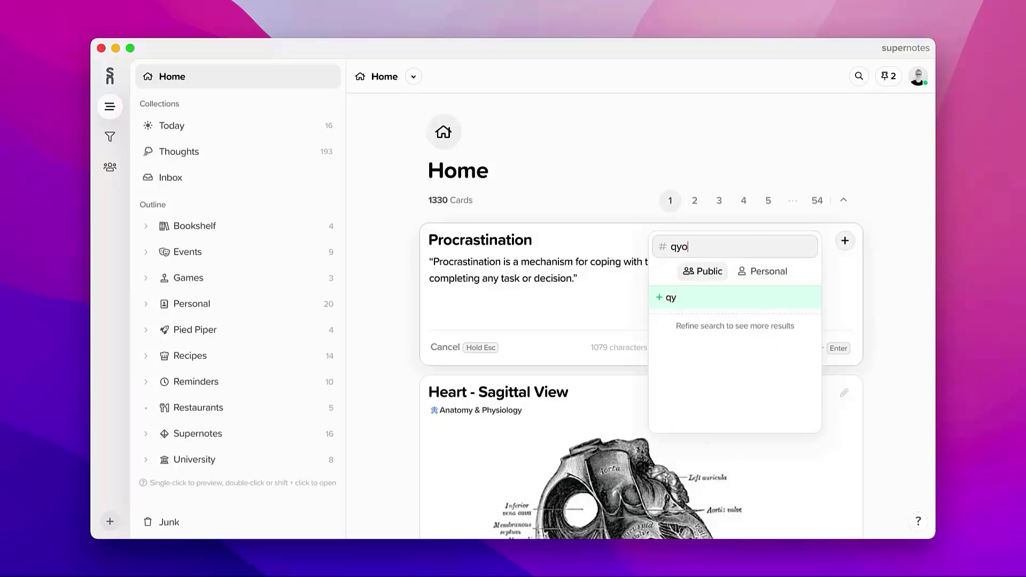
pyautogui.write('te')
pyautogui.click(758, 324)
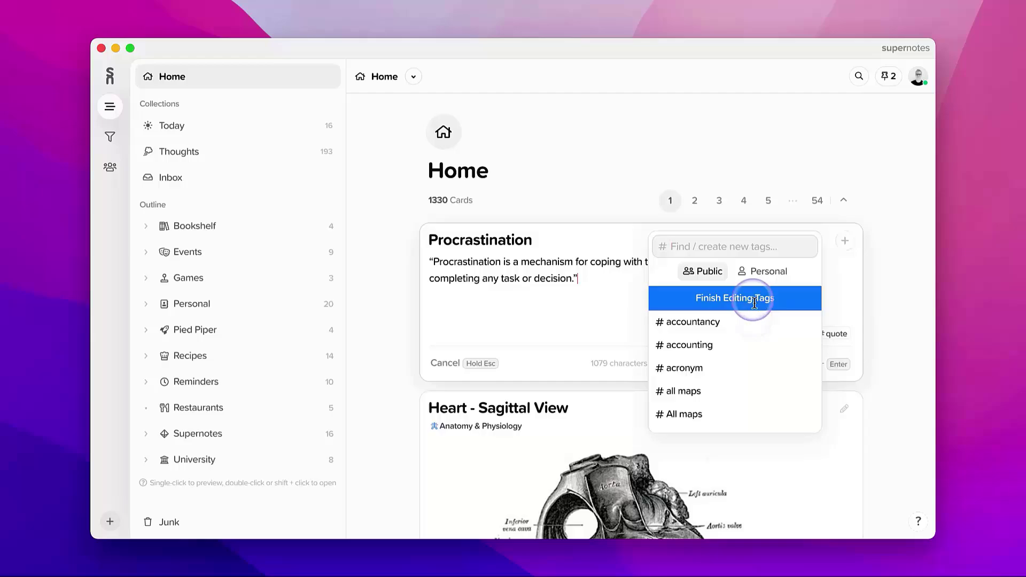
pyautogui.click(754, 303)
pyautogui.click(787, 365)
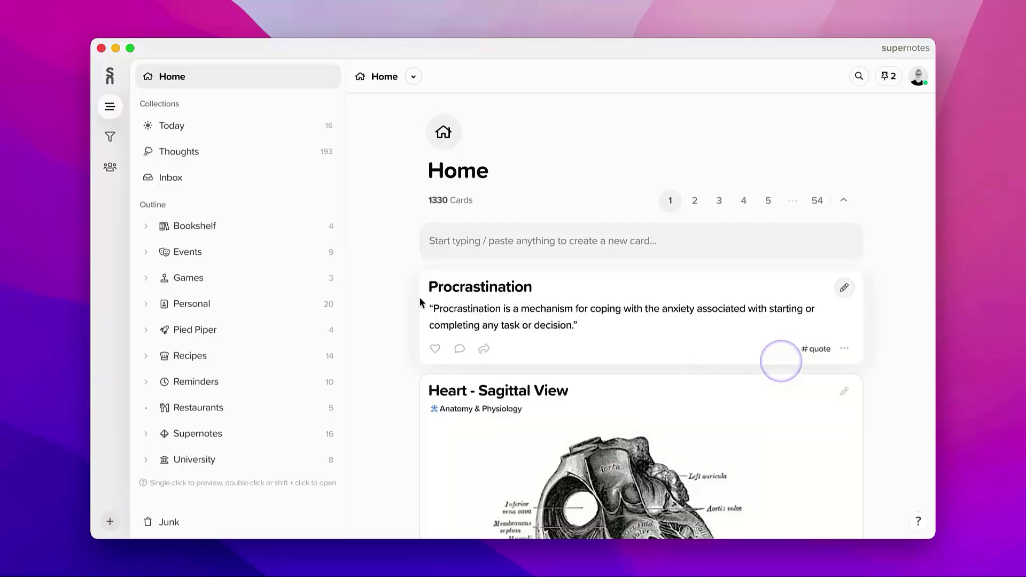
pyautogui.click(145, 226)
# File the Procrastination card under the Now Habit book and filter its cards to #quote
pyautogui.moveTo(525, 286); pyautogui.dragTo(274, 259)
pyautogui.click(273, 254)
pyautogui.scroll(-3, 395, 406)
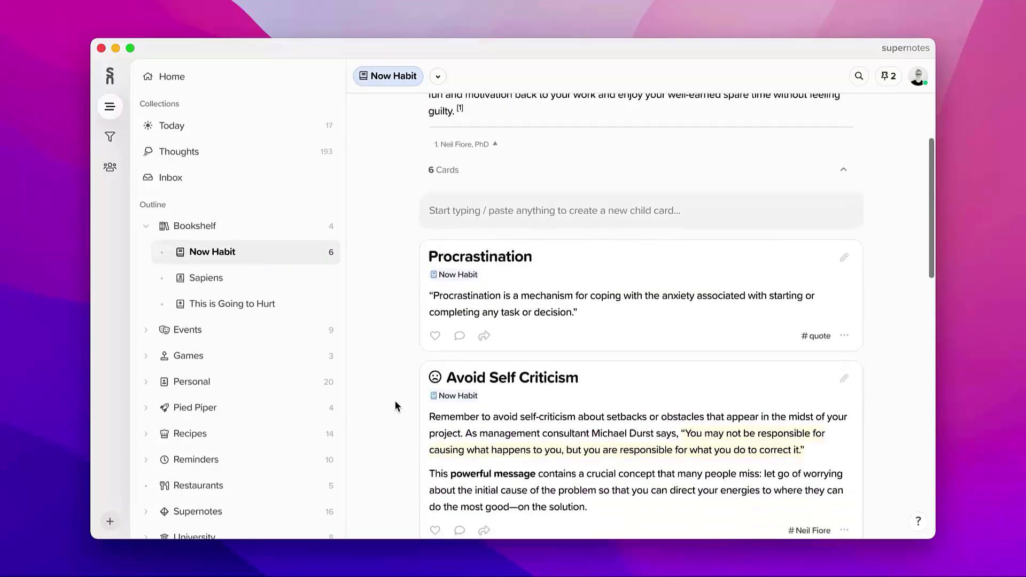
pyautogui.scroll(-3, 395, 401)
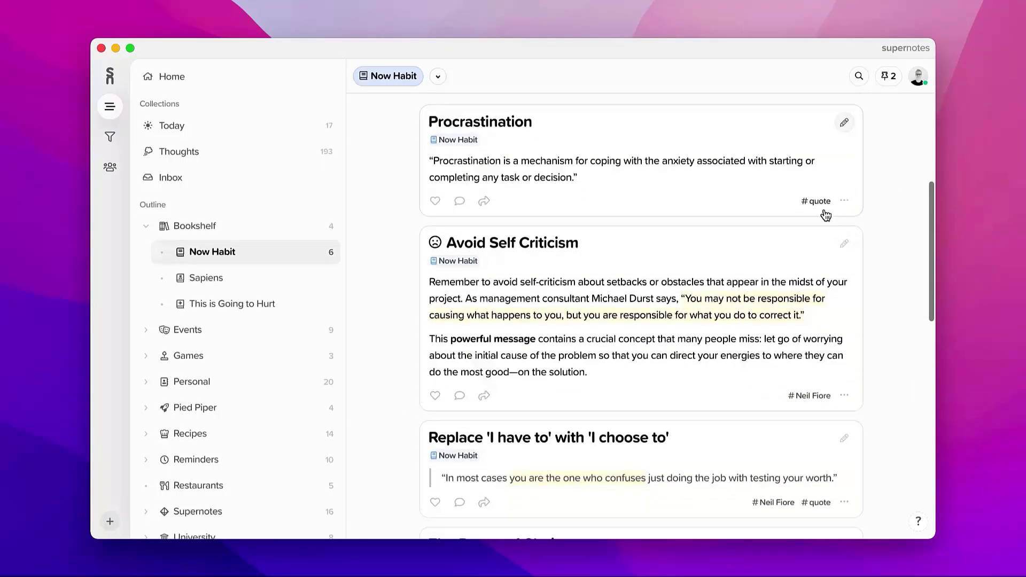
pyautogui.click(821, 207)
pyautogui.scroll(-2, 701, 421)
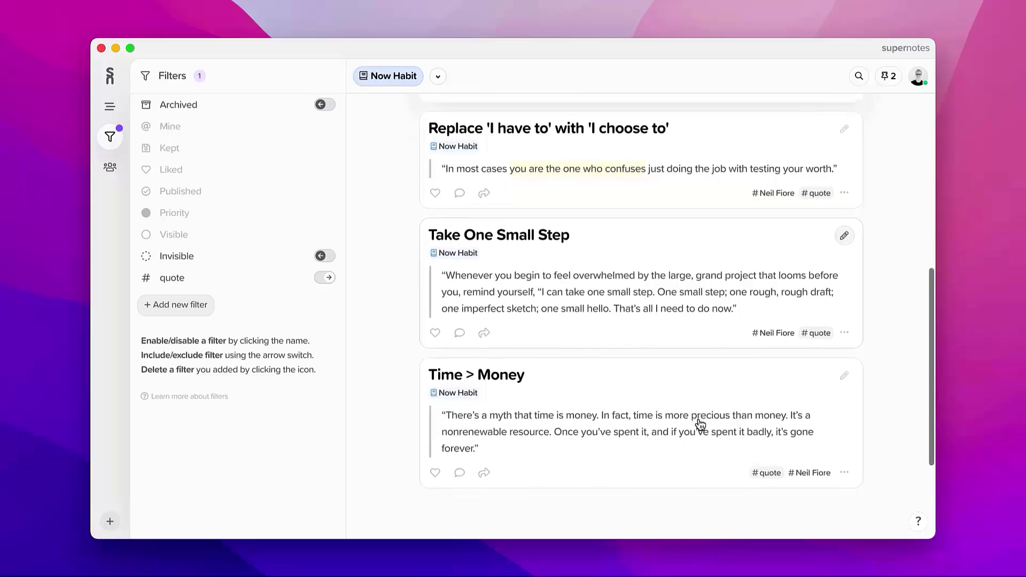
pyautogui.scroll(-1, 701, 423)
# Share the Switch Statement card with a friend and show its comments
pyautogui.press('cmd+k')
pyautogui.write('swit')
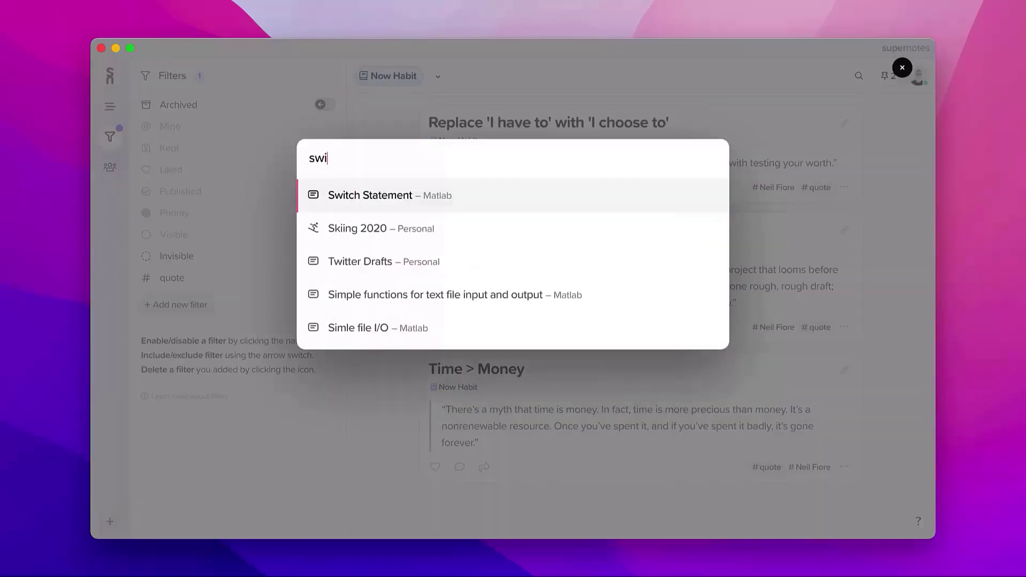
pyautogui.click(513, 205)
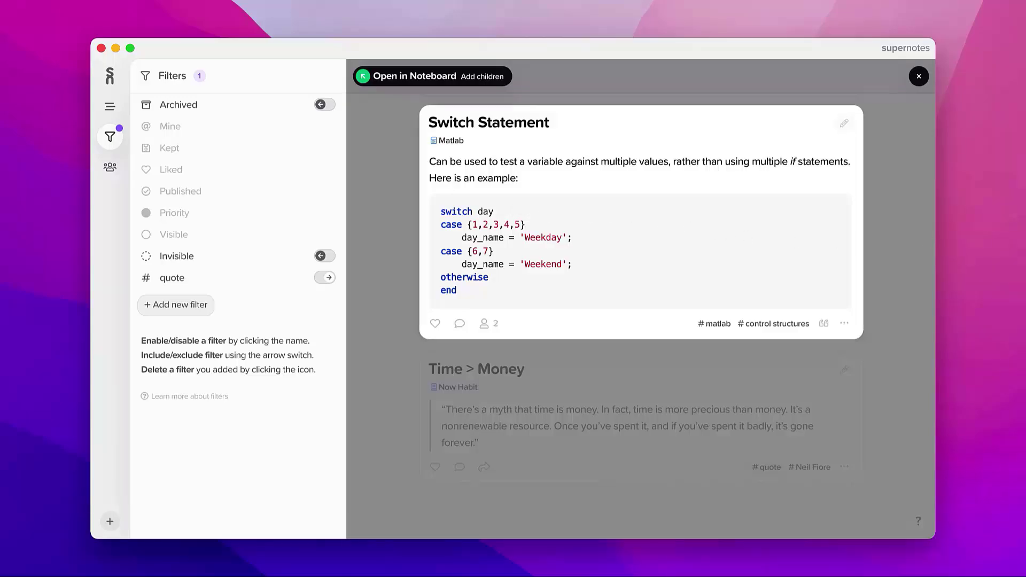
pyautogui.click(112, 168)
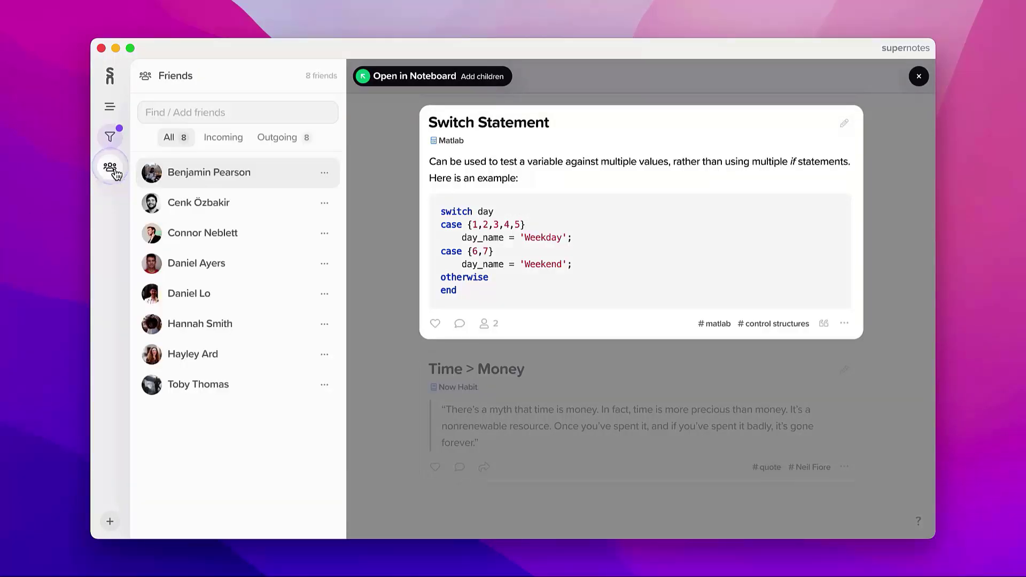
pyautogui.moveTo(489, 127); pyautogui.dragTo(284, 333)
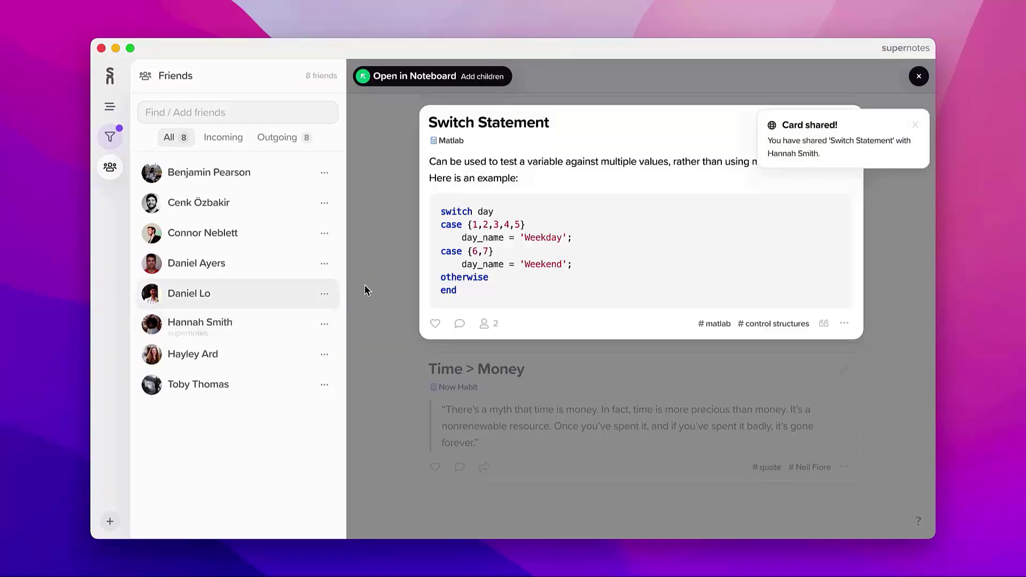
pyautogui.click(462, 325)
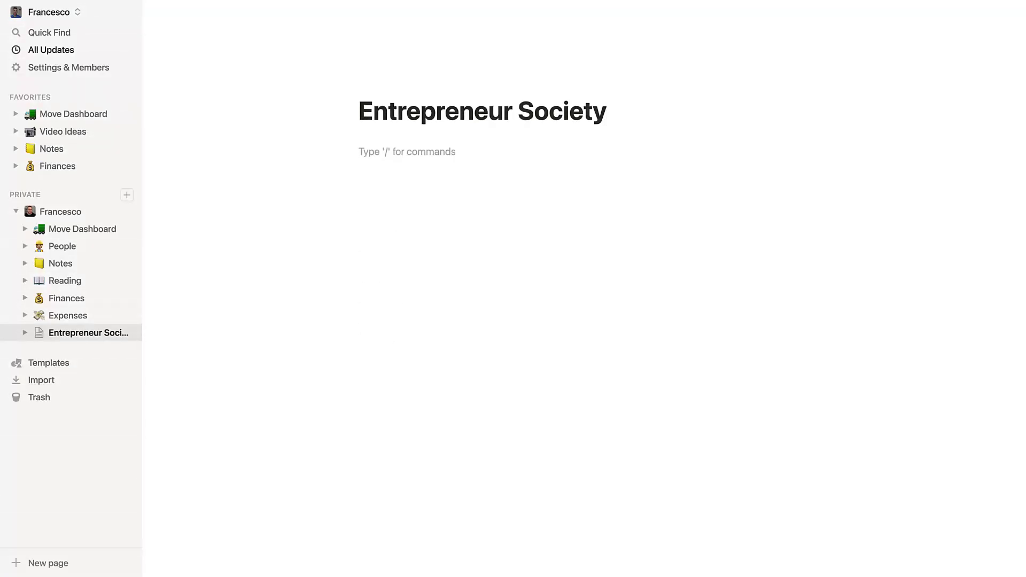
# Add a callout about upcoming events to the Entrepreneur Society wiki
pyautogui.write('/callout')
pyautogui.press('Return')
pyautogui.write('Upcioming Events & Information')
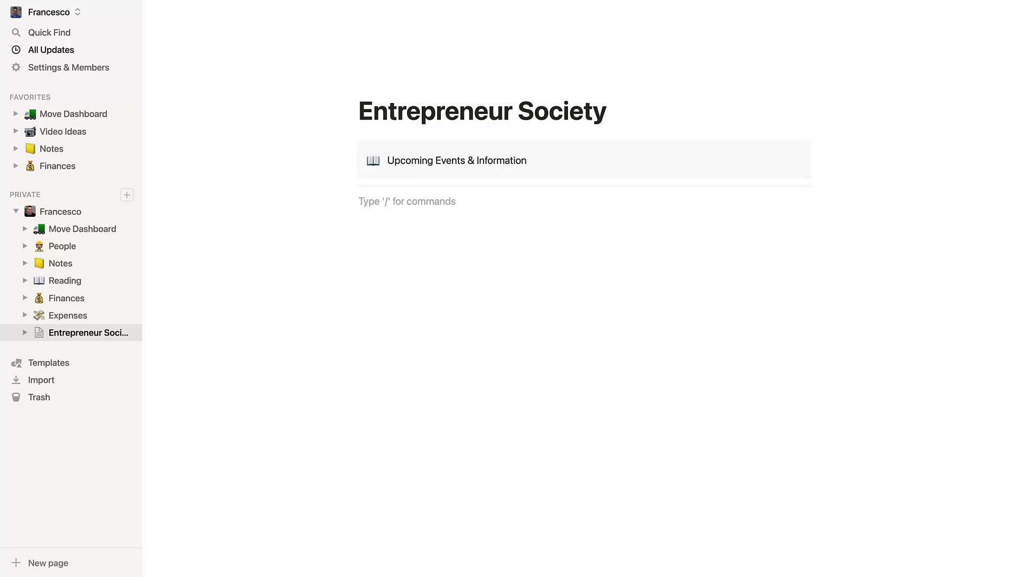
# Create a Calendar Events sub-page containing an inline calendar database
pyautogui.write('/pag')
pyautogui.press('Return')
pyautogui.write('Calendar Events')
pyautogui.press('Return')
pyautogui.write('/')
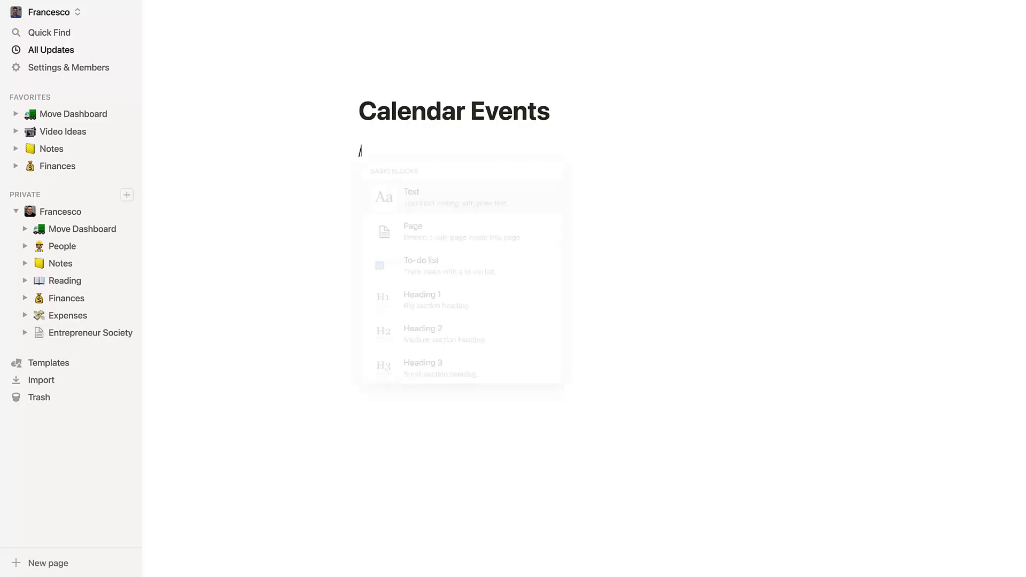
pyautogui.write('cale')
pyautogui.press('Return')
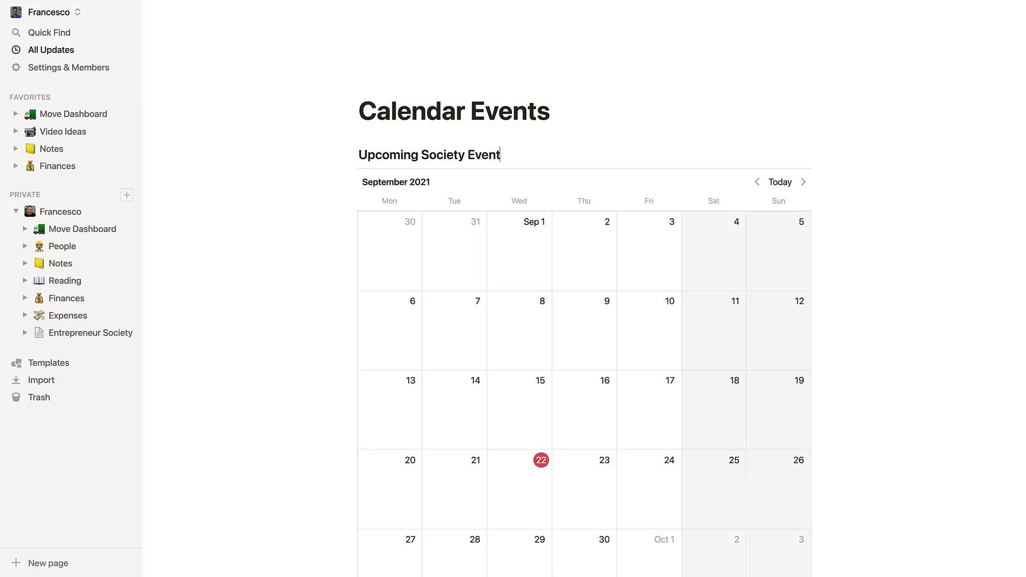
# Add a September 23 speaker event and give the page a calendar emoji icon
pyautogui.scroll(-3, 565, 422)
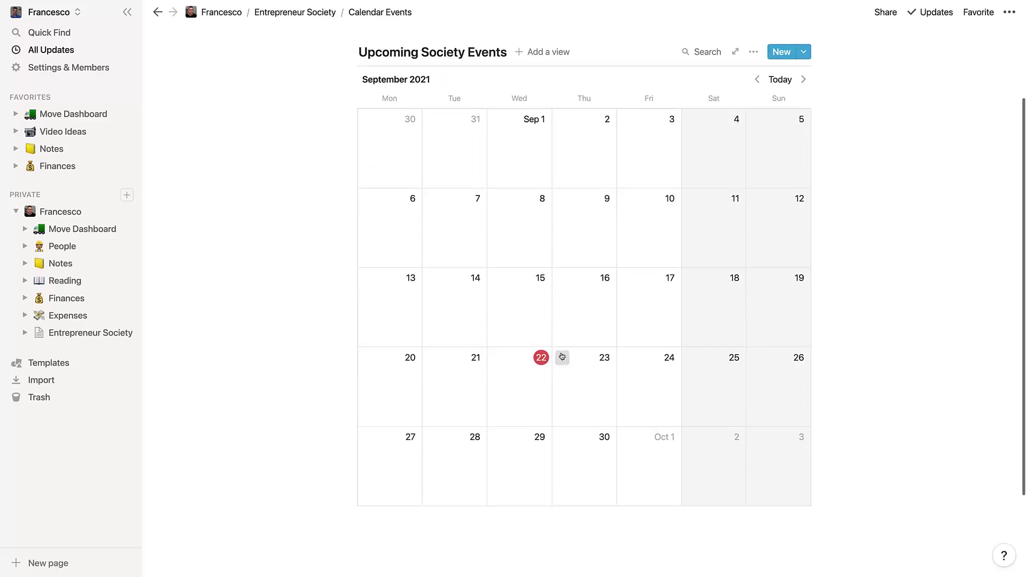
pyautogui.click(561, 357)
pyautogui.write('Speaker: Tim Cook')
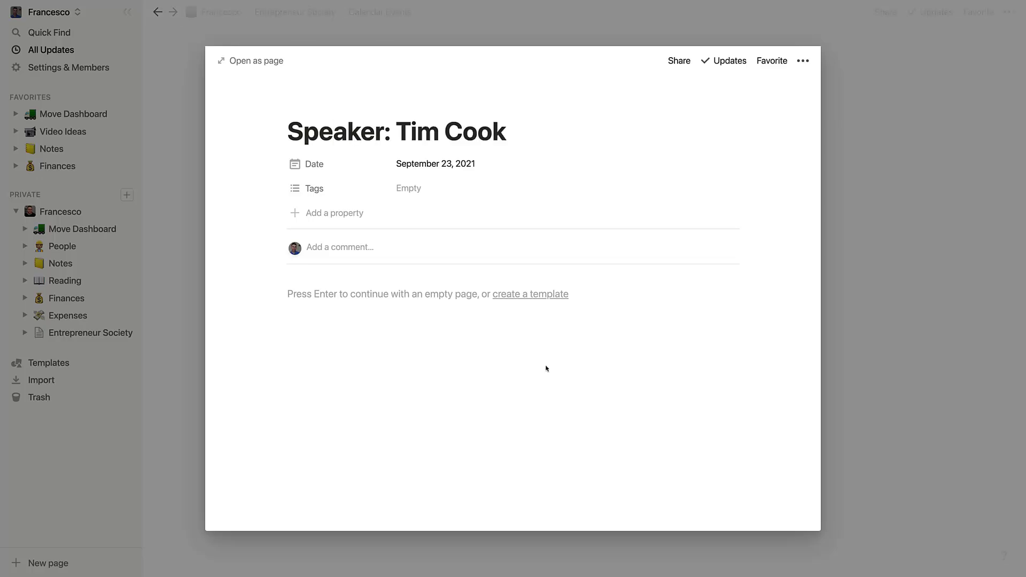
pyautogui.click(311, 104)
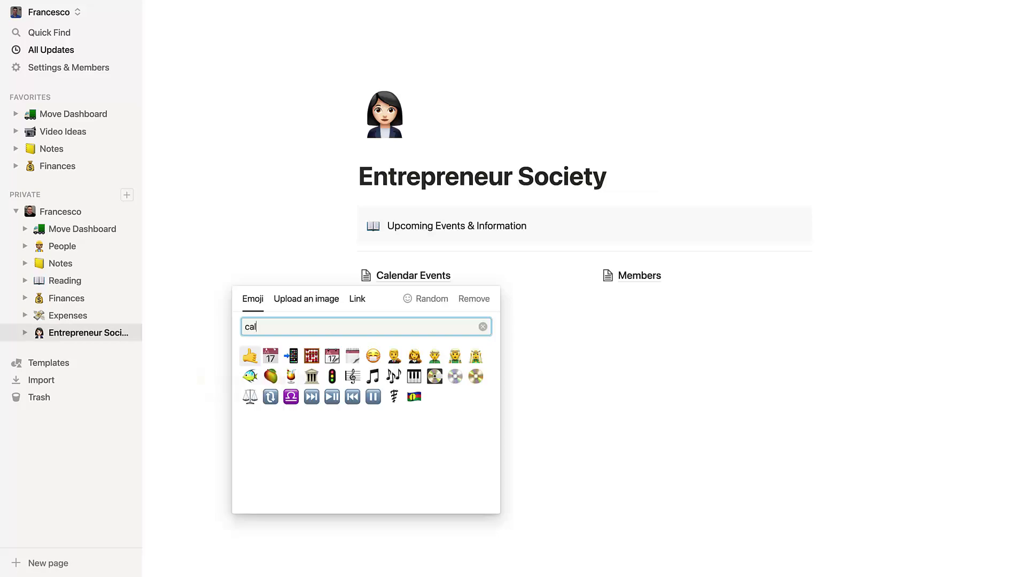
pyautogui.press('Return')
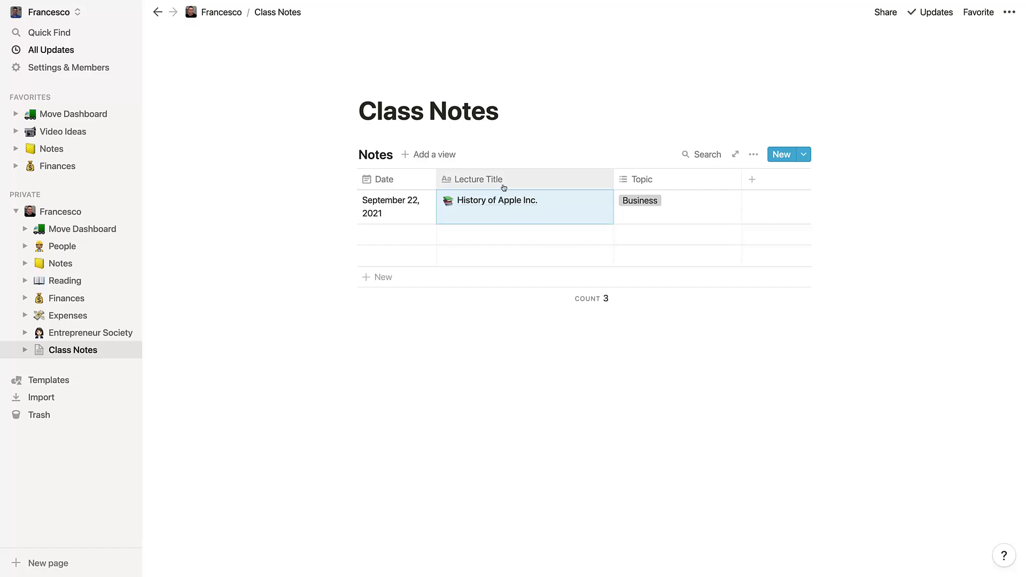
# Below the table, search the block menu for PDF and slides embeds, ending on /slides
pyautogui.click(401, 337)
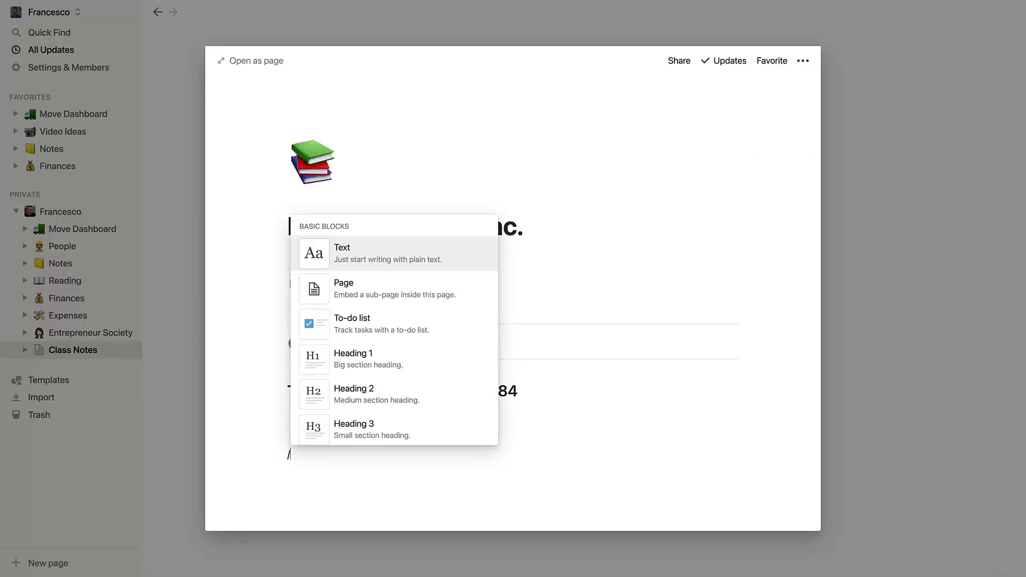
pyautogui.write('pdf')
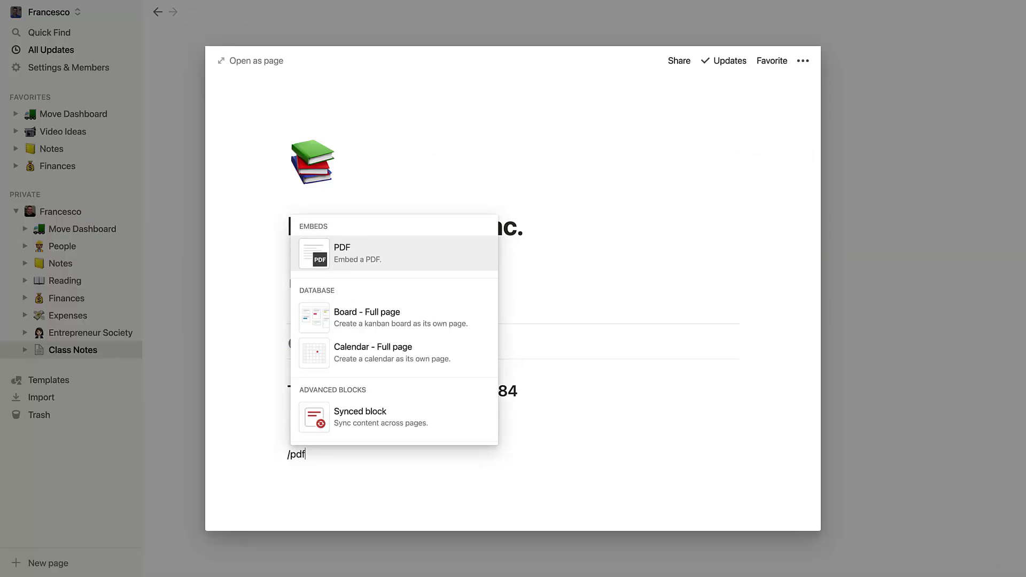
pyautogui.press('BackSpace')
pyautogui.press('BackSpace')
pyautogui.press('BackSpace')
pyautogui.write('sl')
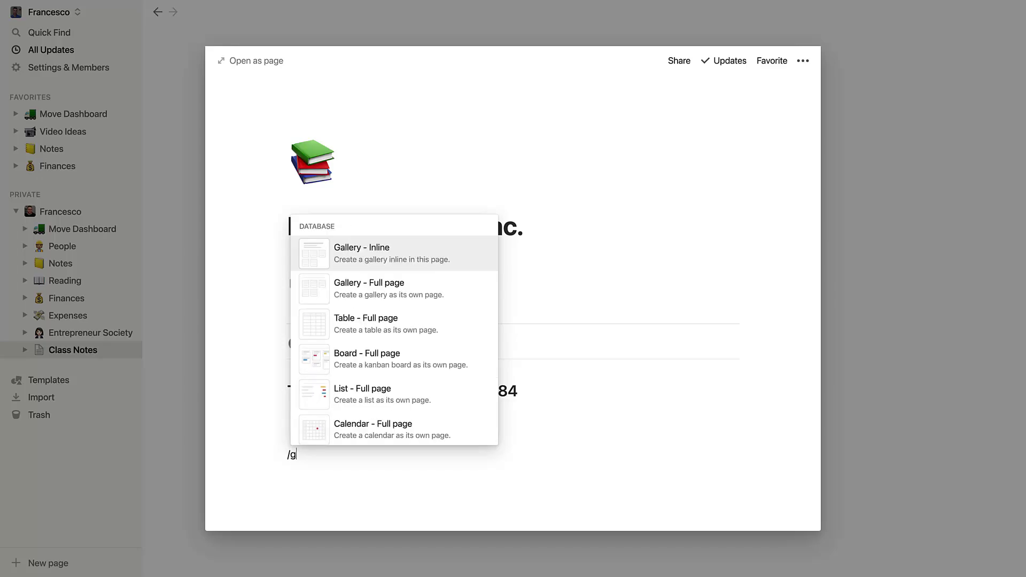
pyautogui.write('ided')
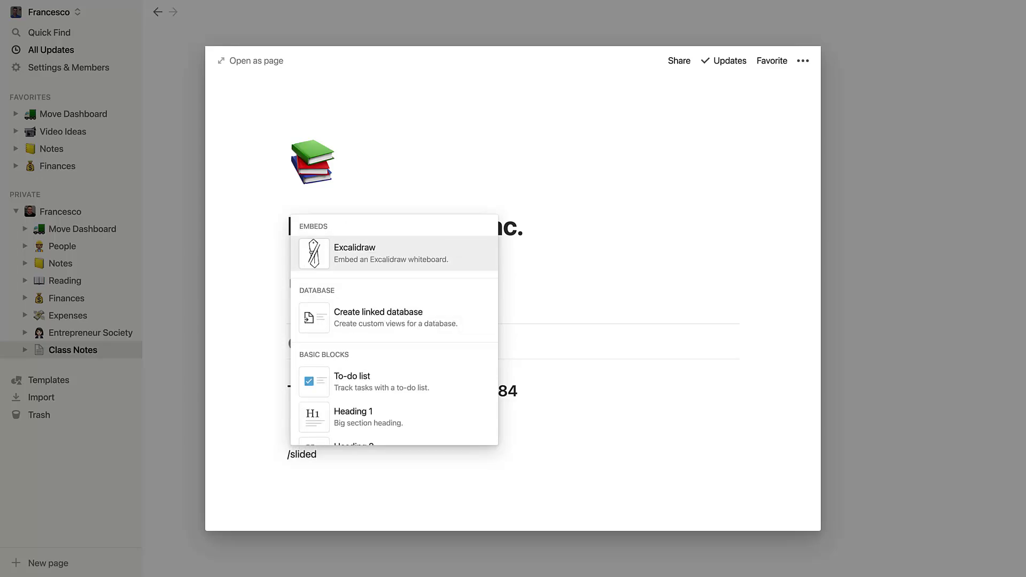
pyautogui.press('BackSpace')
pyautogui.press('BackSpace')
pyautogui.press('BackSpace')
pyautogui.press('BackSpace')
pyautogui.press('BackSpace')
pyautogui.press('BackSpace')
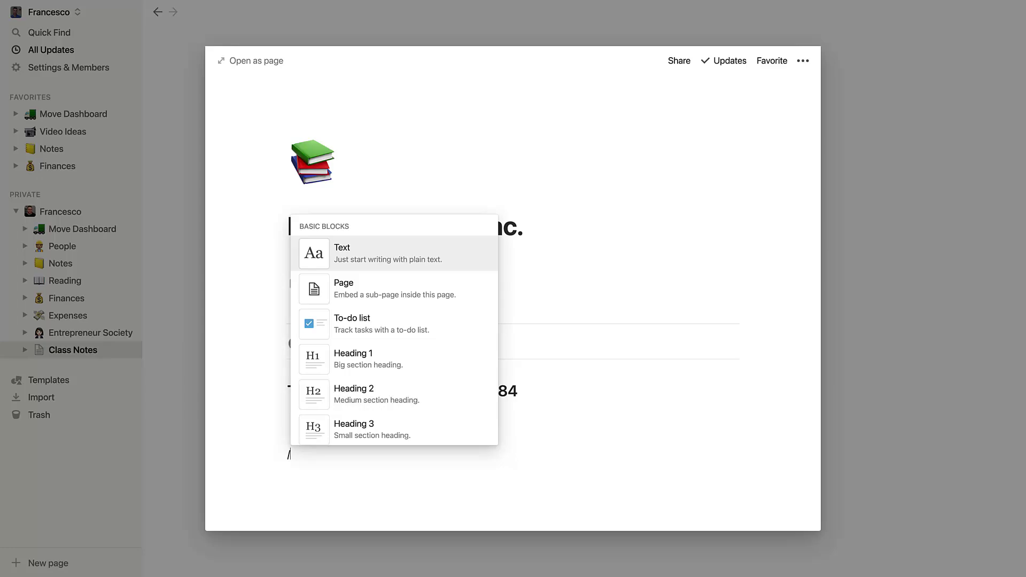
pyautogui.write('pdf')
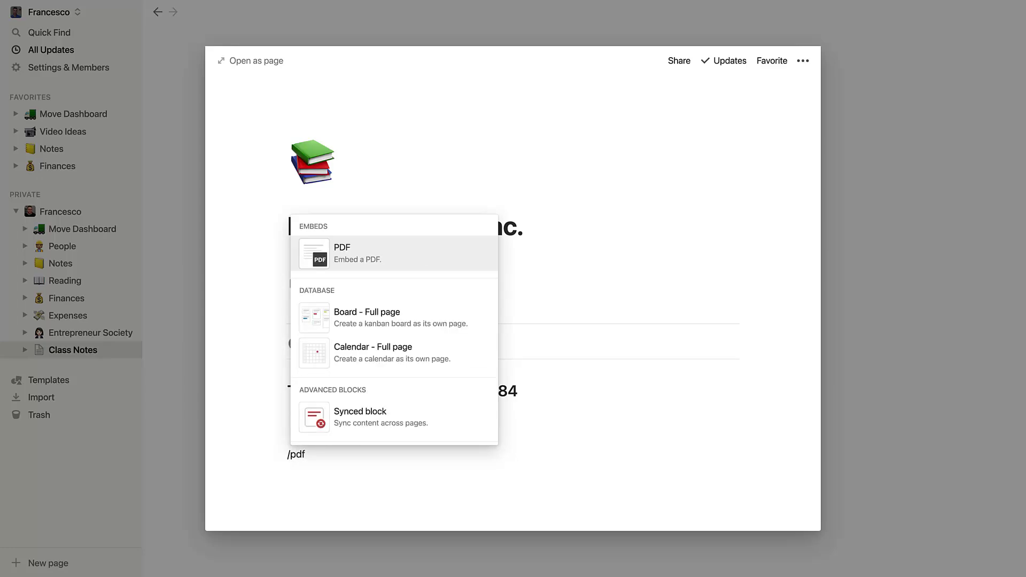
pyautogui.press('BackSpace')
pyautogui.press('BackSpace')
pyautogui.press('BackSpace')
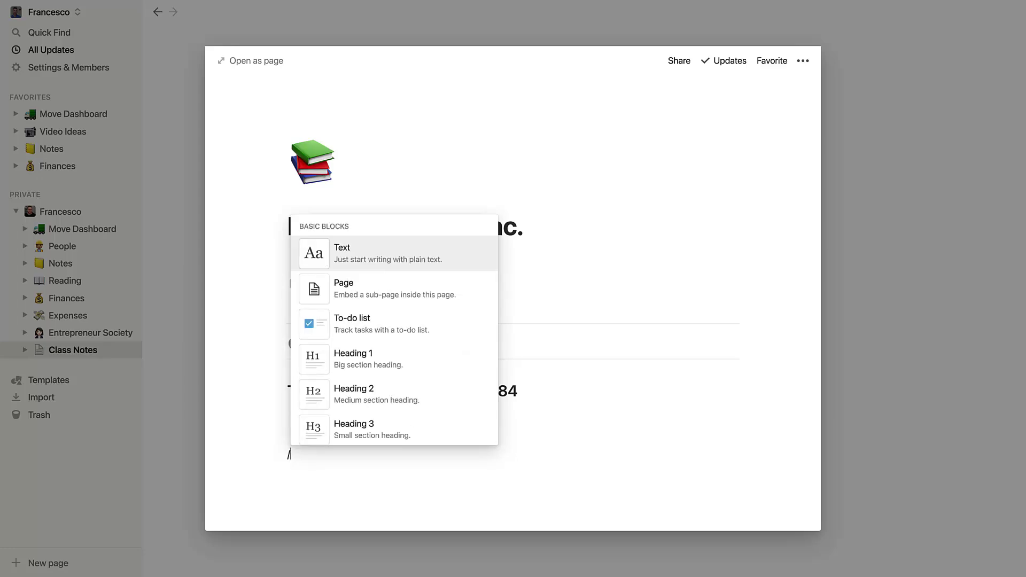
pyautogui.write('slides')
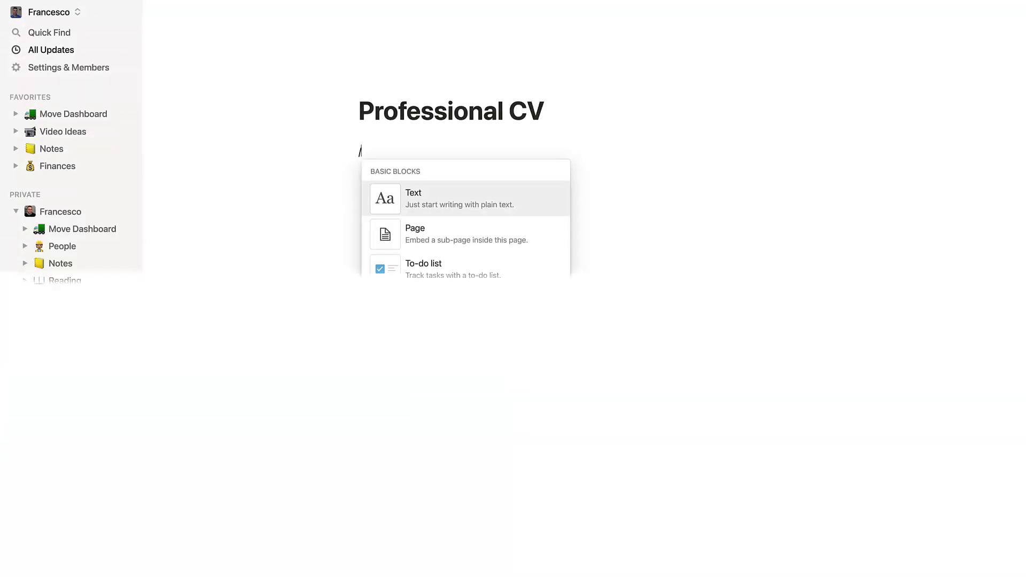
# Insert a callout, unbullet the Current Degree line, and set the Red Fuji print as cover
pyautogui.press('Return')
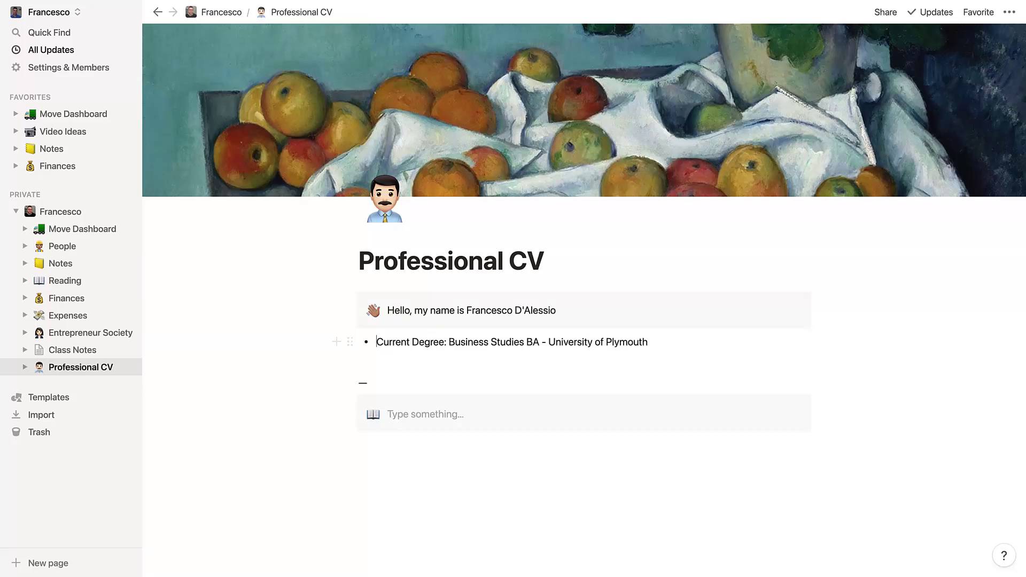
pyautogui.press('BackSpace')
pyautogui.click(747, 185)
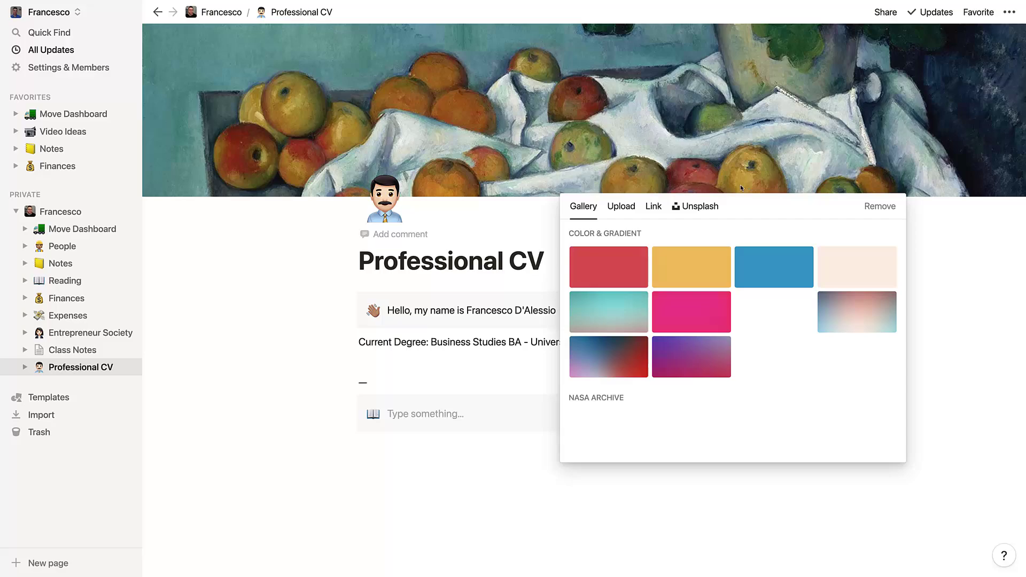
pyautogui.scroll(-5, 727, 356)
pyautogui.scroll(-10, 727, 356)
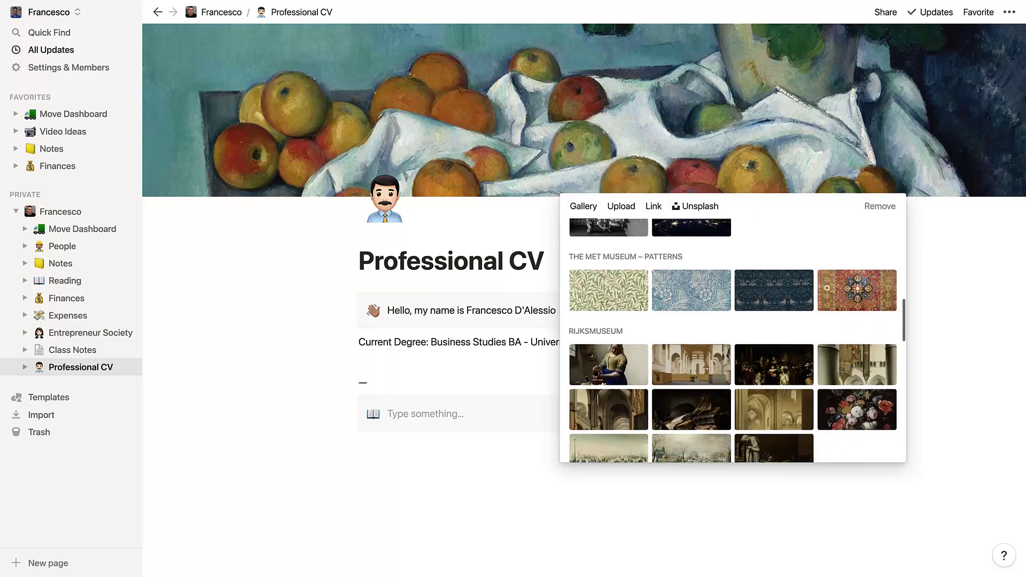
pyautogui.click(693, 319)
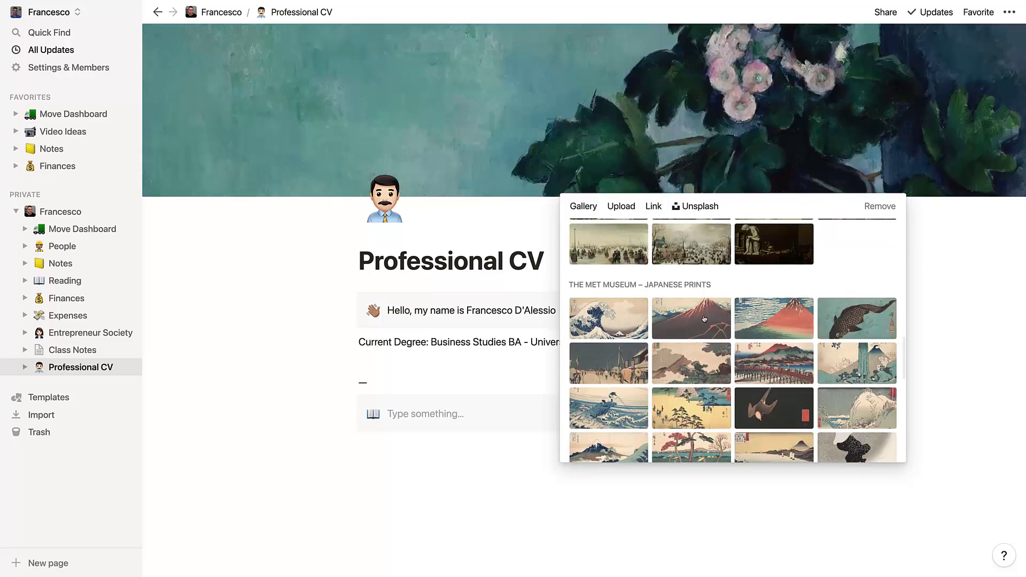
pyautogui.click(494, 359)
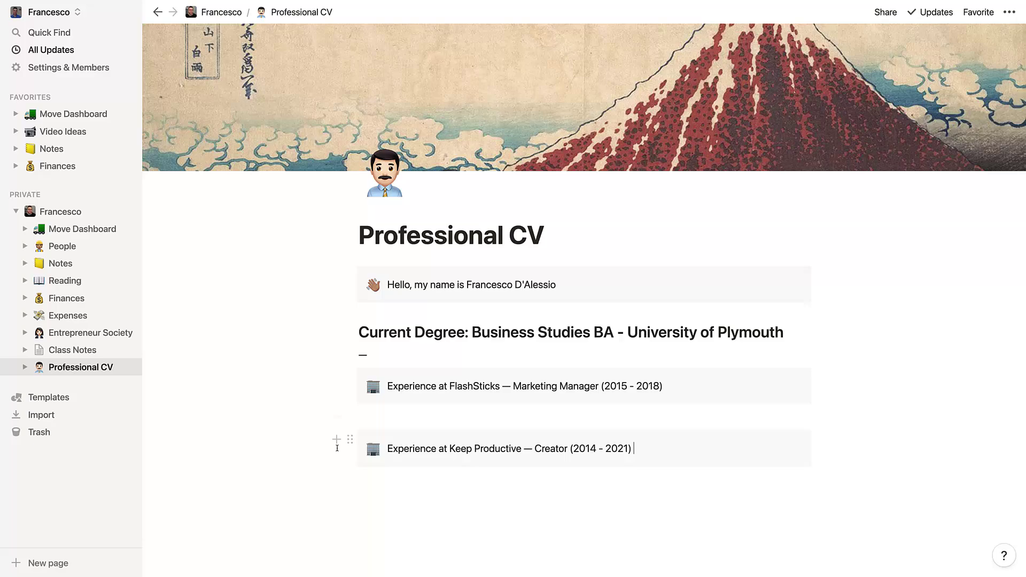
# Move Keep Productive under FlashSticks and place a file upload block beside FlashSticks
pyautogui.moveTo(349, 430); pyautogui.dragTo(350, 408)
pyautogui.press('Return')
pyautogui.write('/fi')
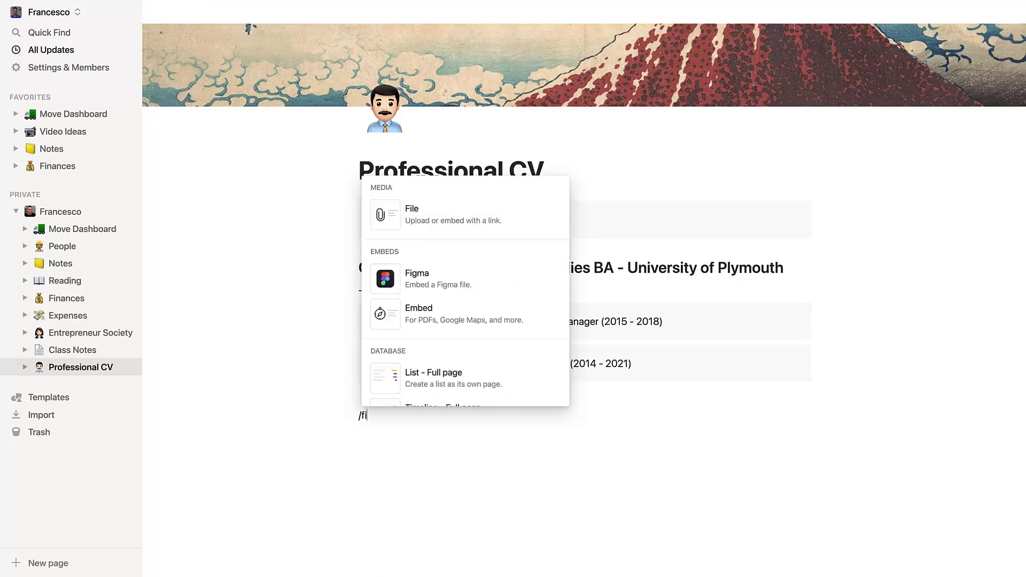
pyautogui.press('Return')
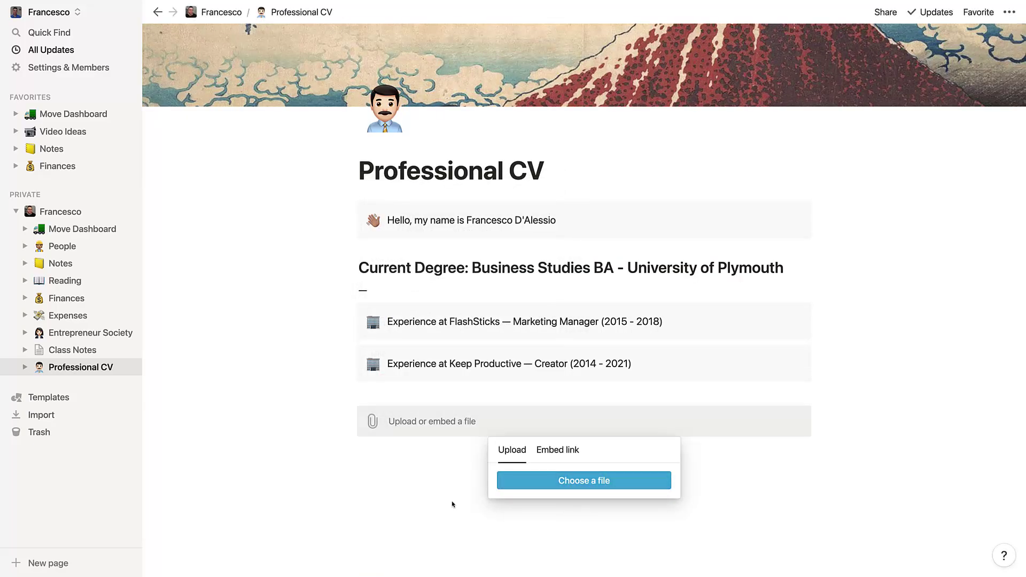
pyautogui.click(451, 499)
pyautogui.moveTo(350, 415); pyautogui.dragTo(799, 316)
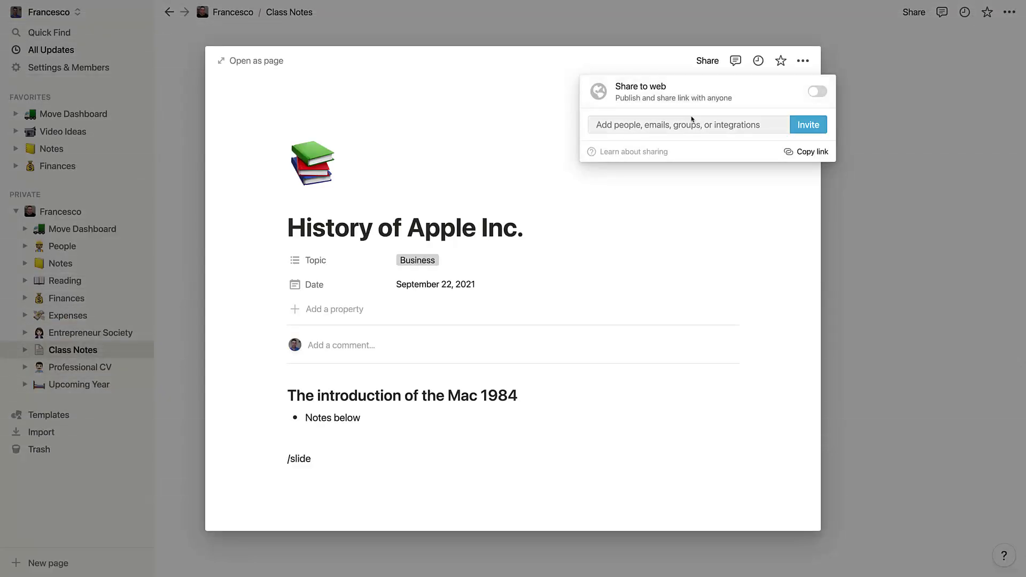
# Publish the History of Apple Inc. note to the web and copy its public link
pyautogui.click(816, 92)
pyautogui.moveTo(818, 184)
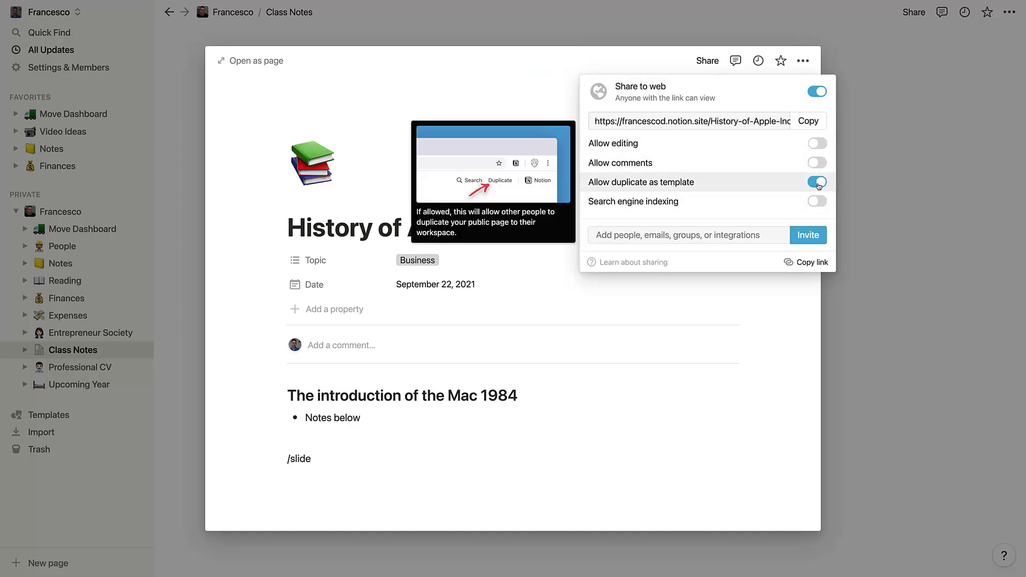
pyautogui.click(806, 122)
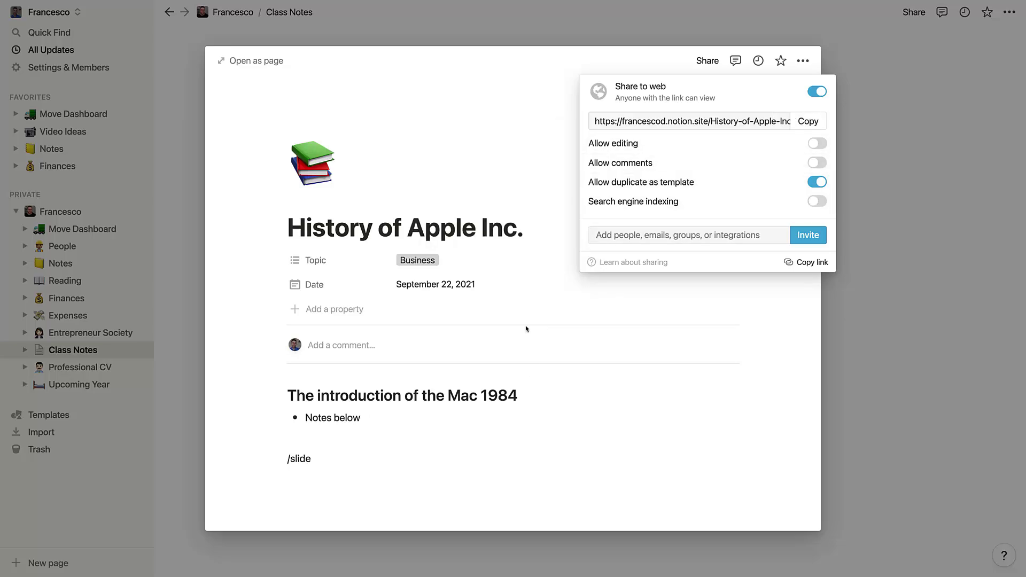
pyautogui.click(817, 91)
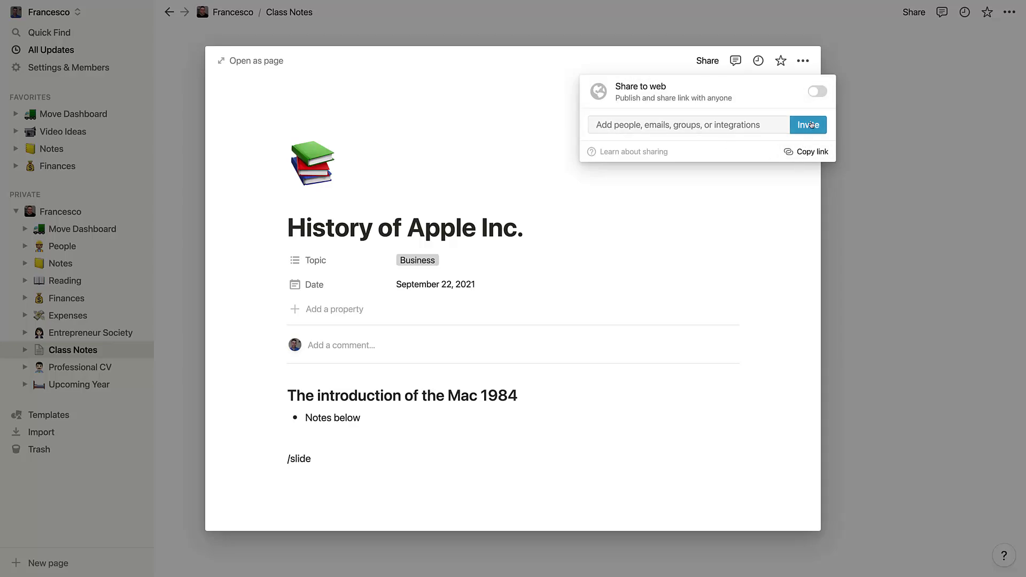
pyautogui.click(817, 92)
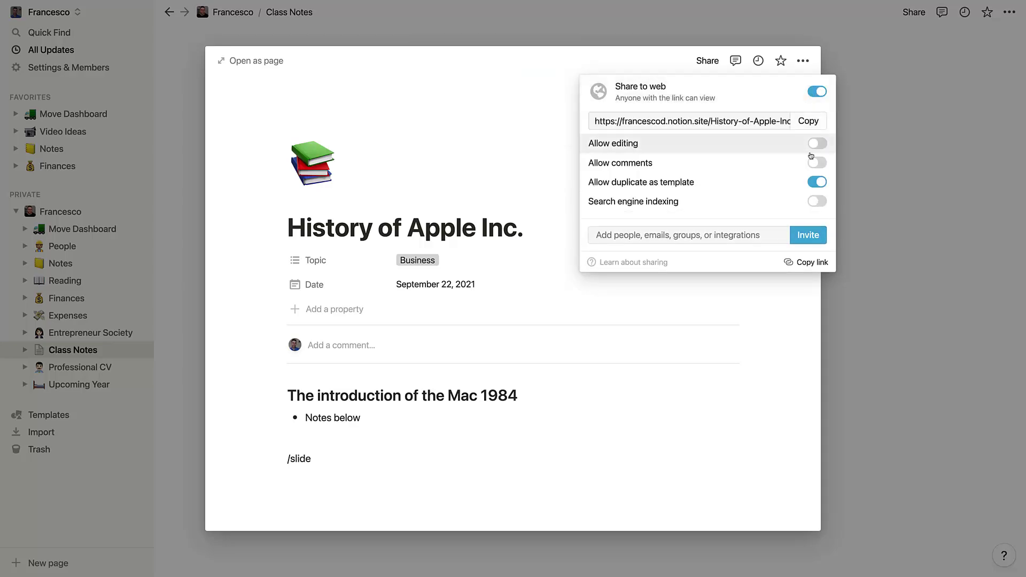
pyautogui.moveTo(822, 185)
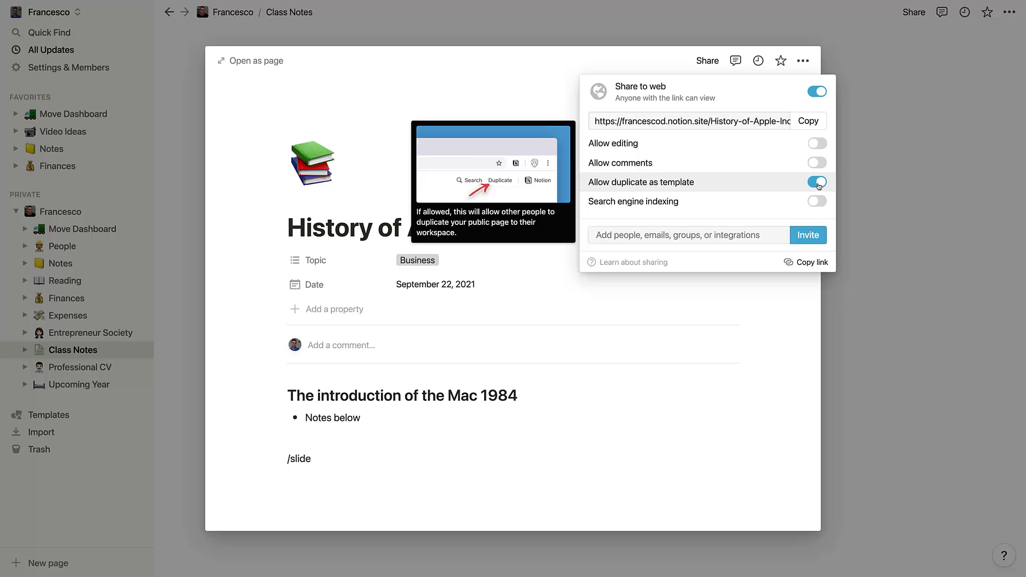
pyautogui.click(808, 121)
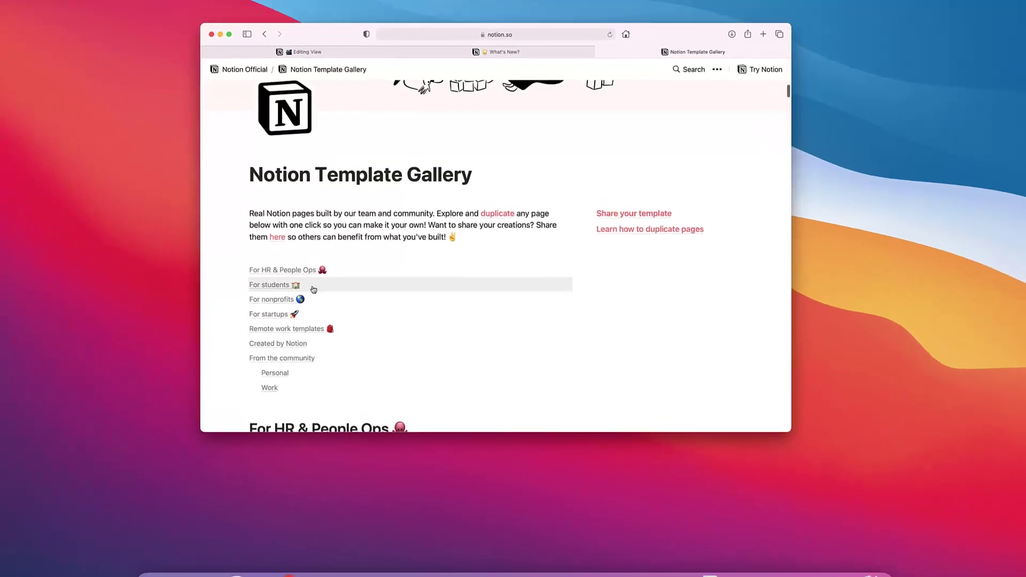
# Open the For students templates and preview the Semester Dashboard template
pyautogui.click(313, 289)
pyautogui.scroll(-3, 382, 329)
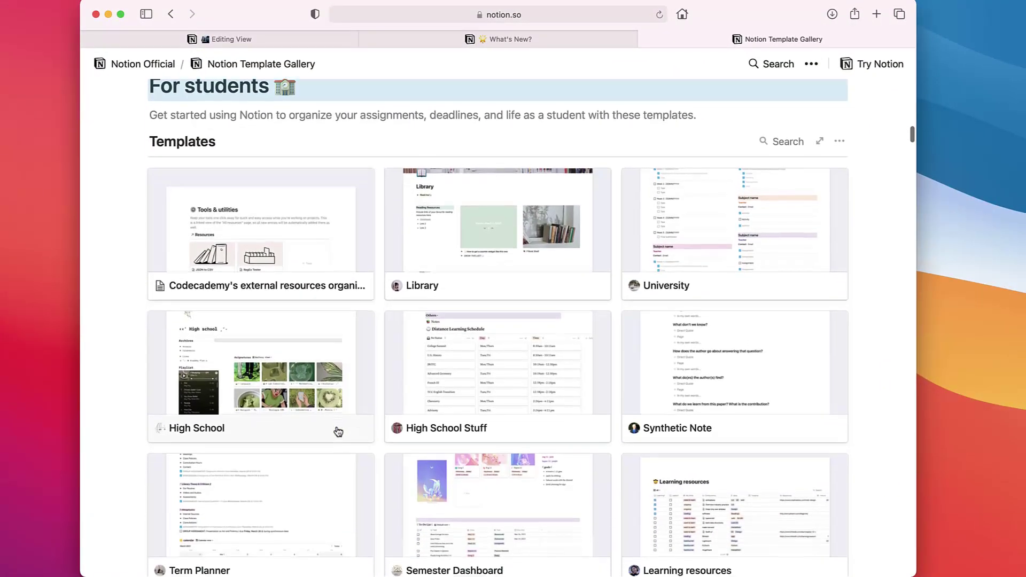
pyautogui.scroll(-3, 338, 432)
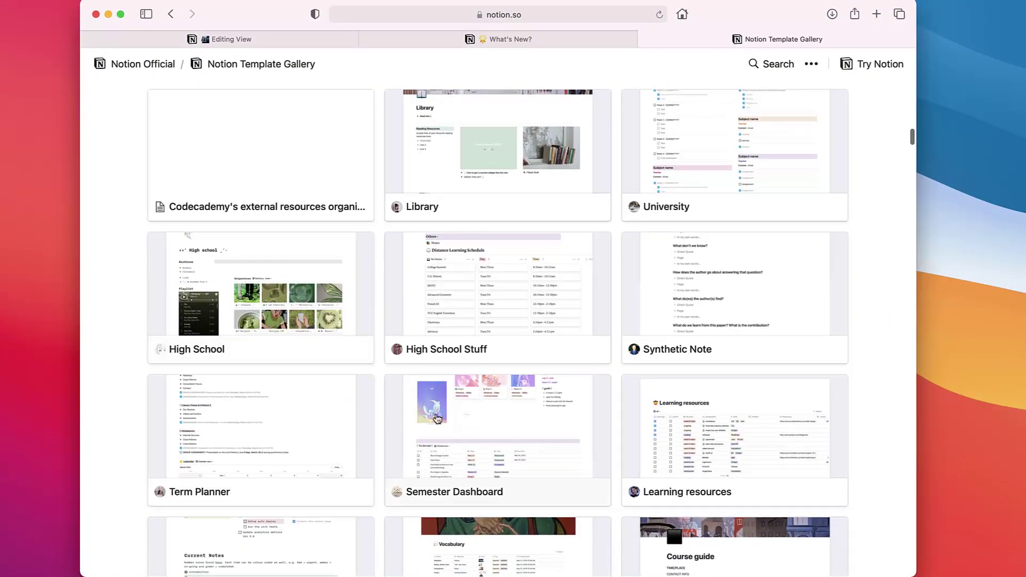
pyautogui.click(477, 407)
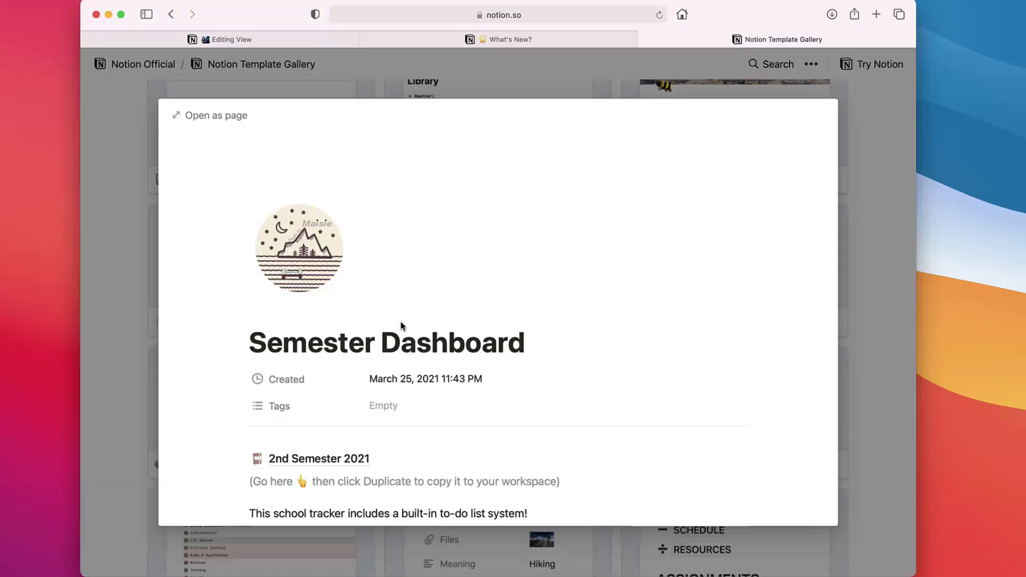
pyautogui.scroll(-6, 403, 325)
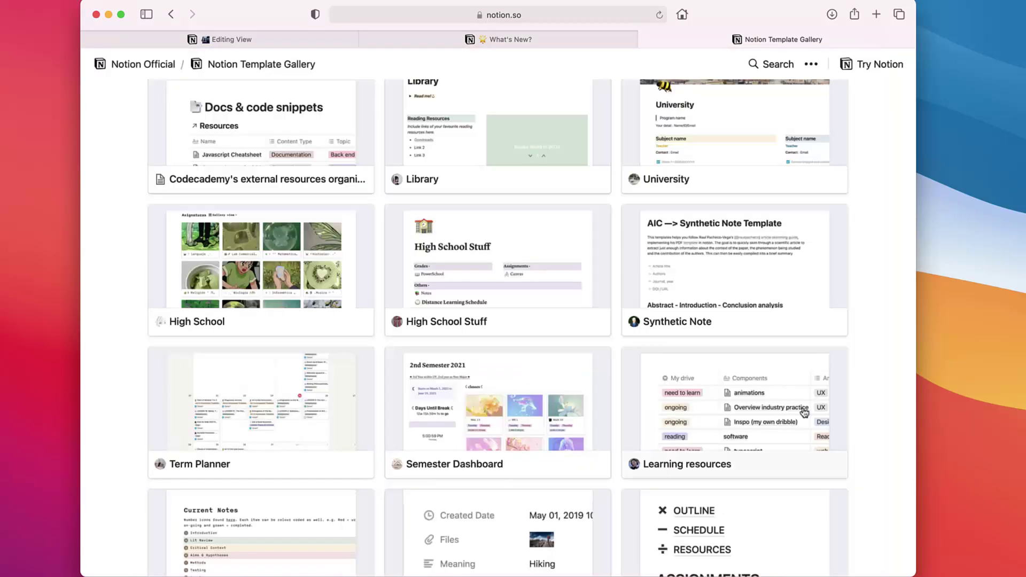
pyautogui.scroll(-8, 802, 412)
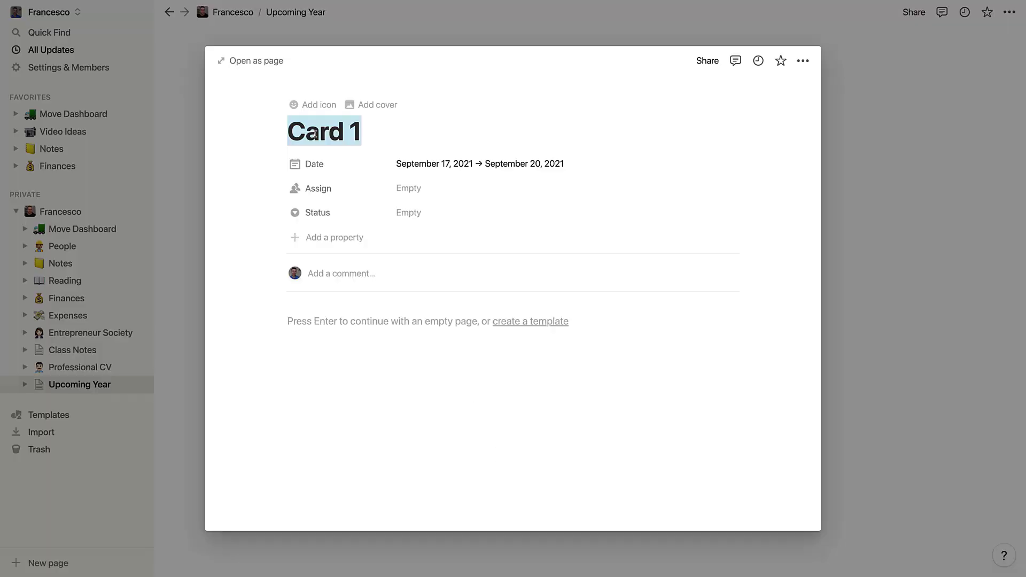
# Type BA as the Card 1 title on the Upcoming Year timeline
pyautogui.write('BA')
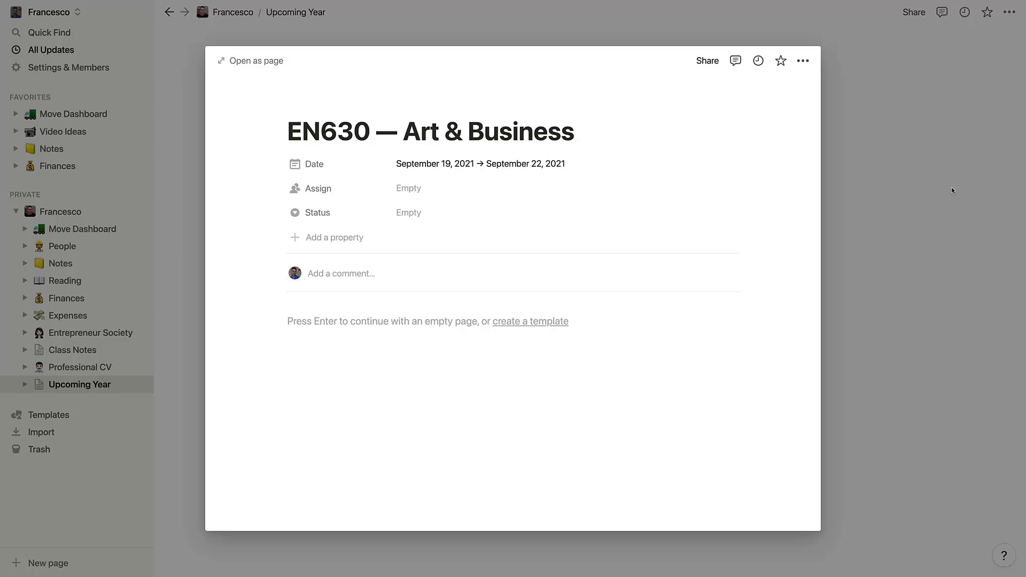
pyautogui.click(951, 187)
pyautogui.click(619, 268)
pyautogui.moveTo(563, 241); pyautogui.dragTo(669, 241)
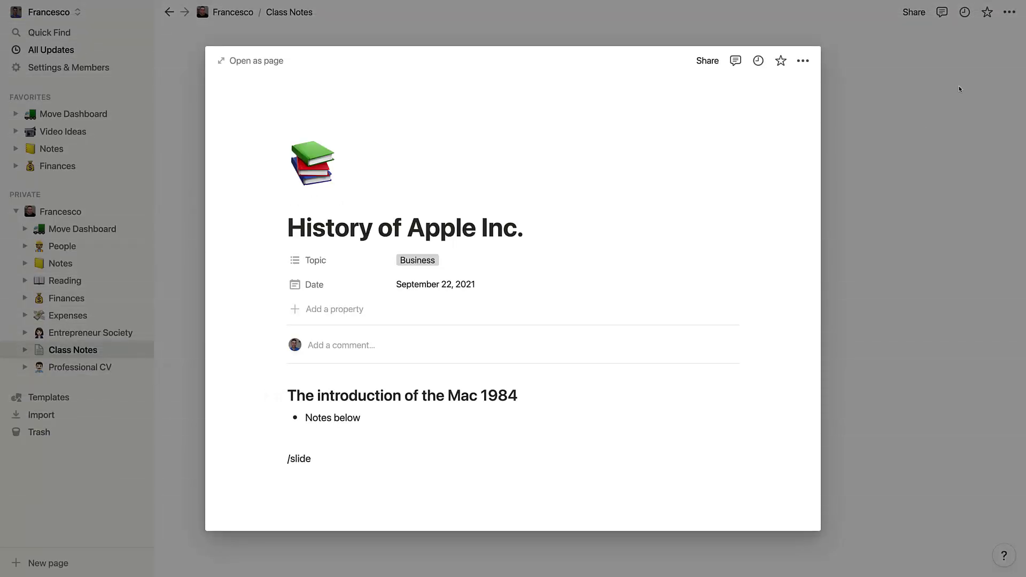
# Create a new template for the Notes database and start naming it New Class
pyautogui.click(958, 86)
pyautogui.click(759, 155)
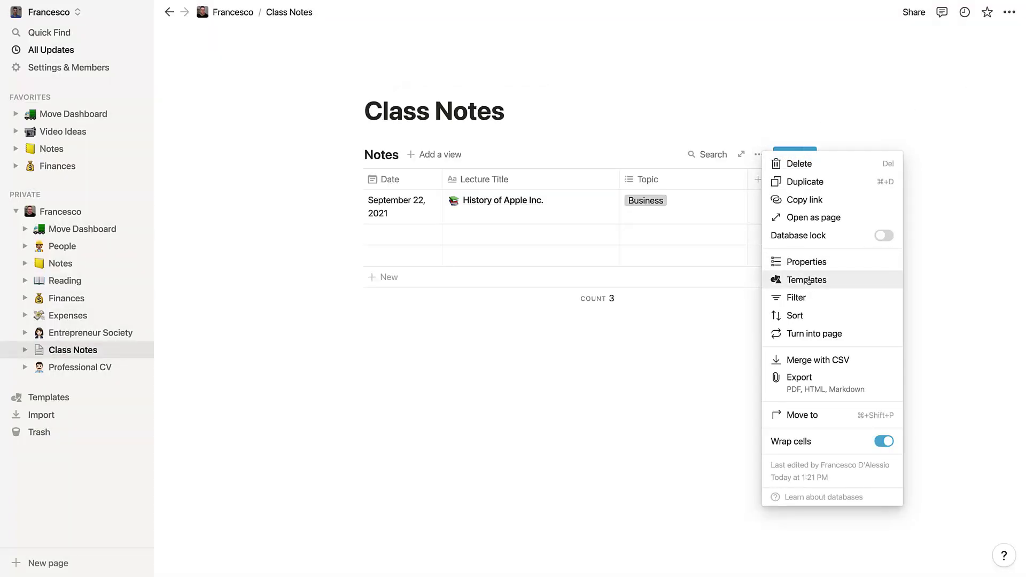
pyautogui.click(807, 281)
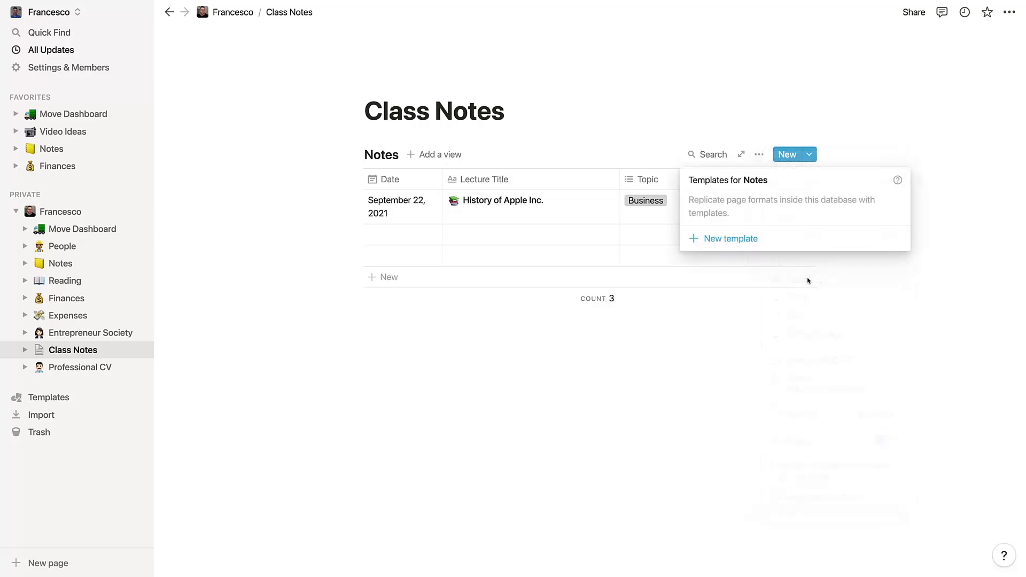
pyautogui.click(751, 236)
pyautogui.write('New Class')
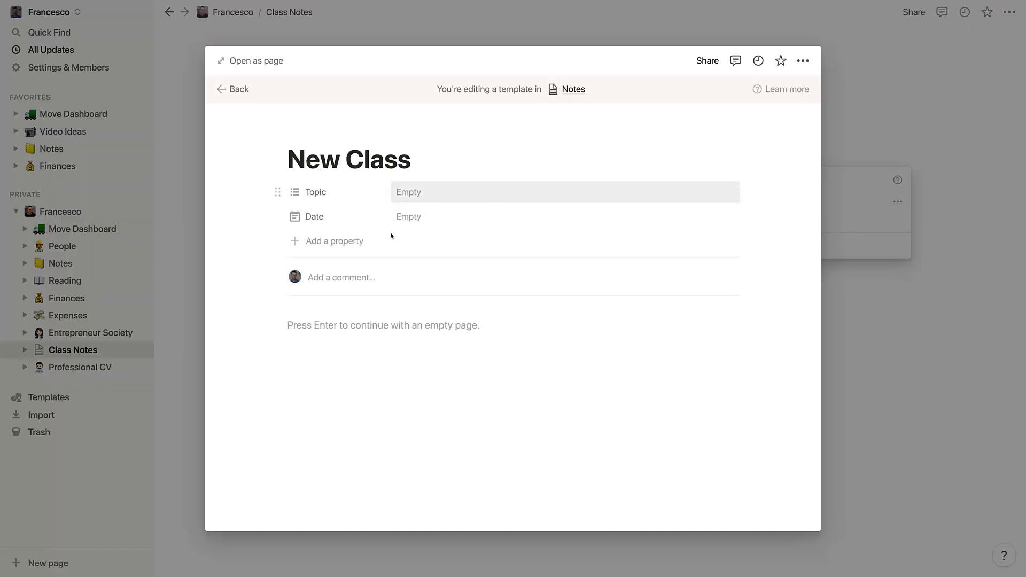
# Turn the template's first body block into a Heading 2
pyautogui.click(368, 325)
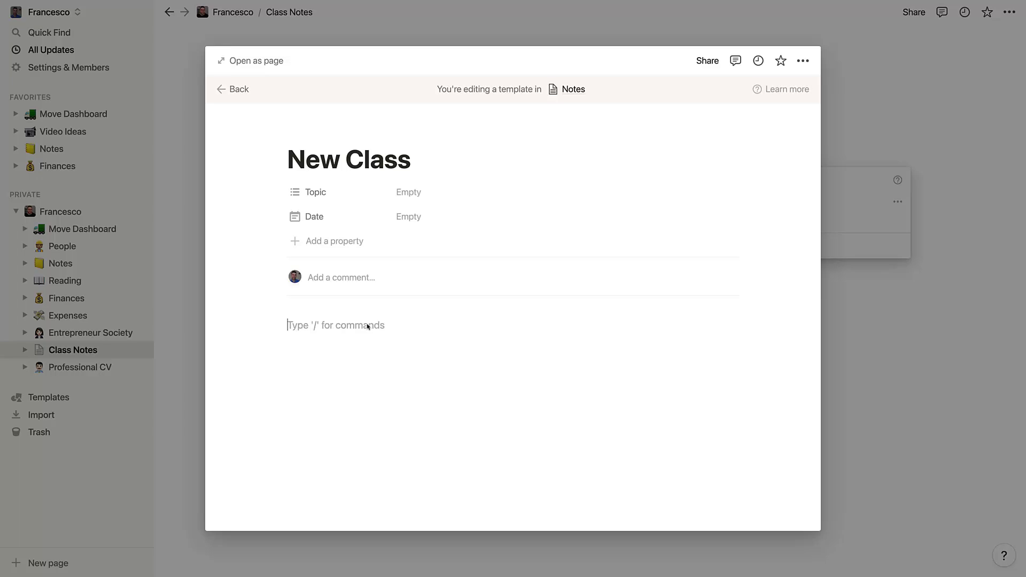
pyautogui.write('/sync')
pyautogui.press('BackSpace')
pyautogui.press('BackSpace')
pyautogui.press('BackSpace')
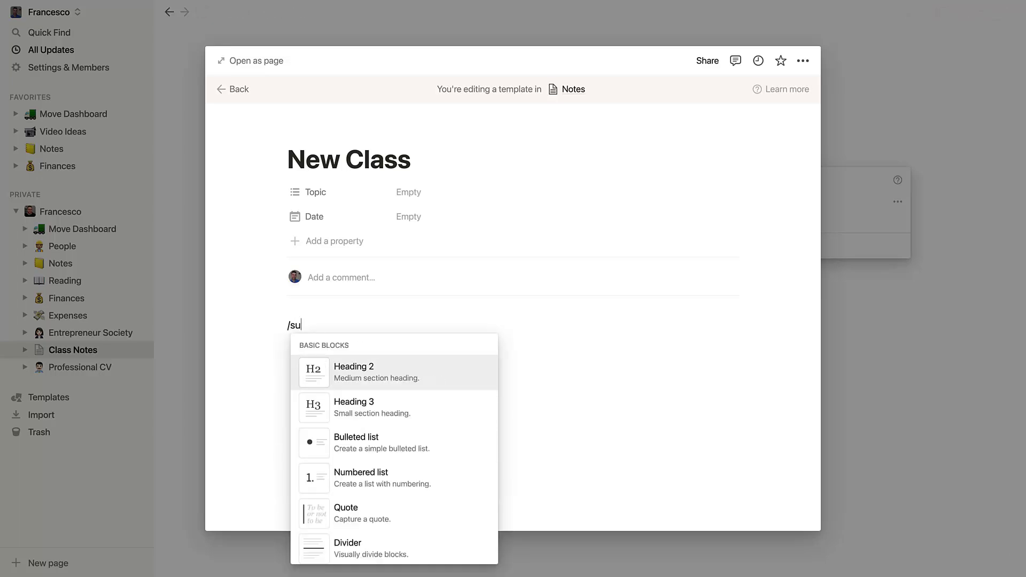
pyautogui.write('yn')
pyautogui.press('BackSpace')
pyautogui.press('BackSpace')
pyautogui.write('ub')
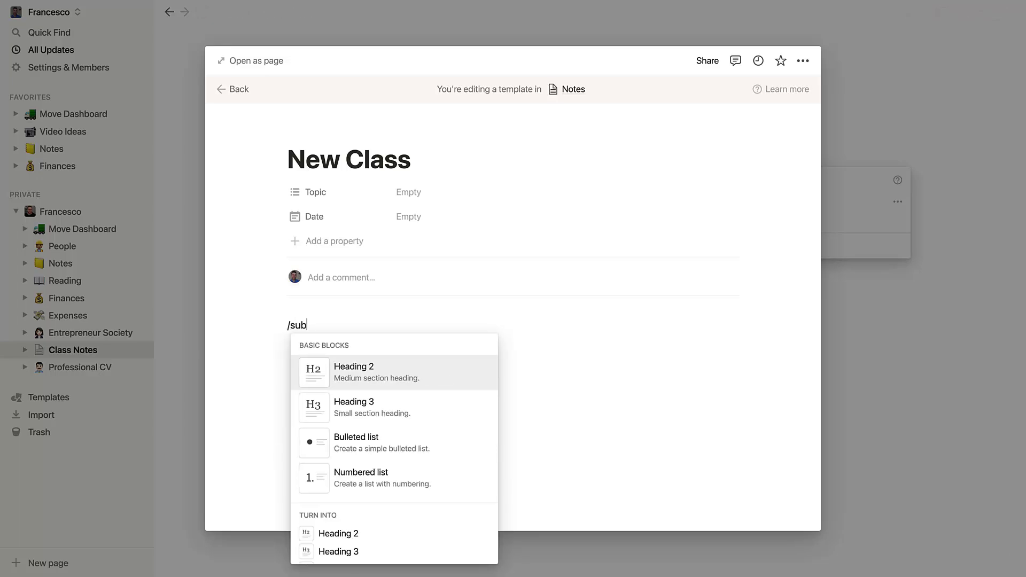
pyautogui.press('Return')
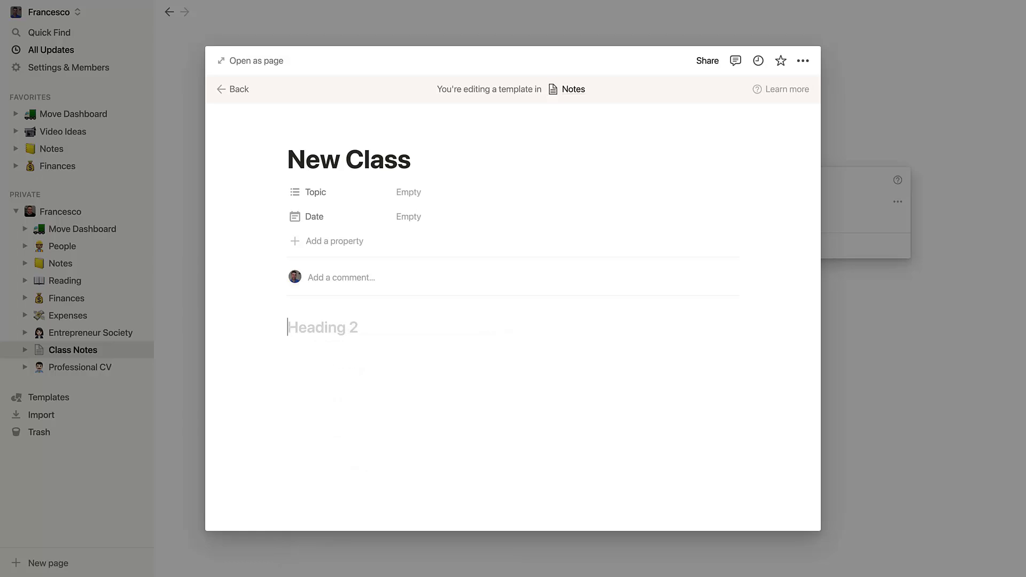
# Add another Heading 2 below the Title section and begin a divider
pyautogui.press('Return')
pyautogui.write('/sy')
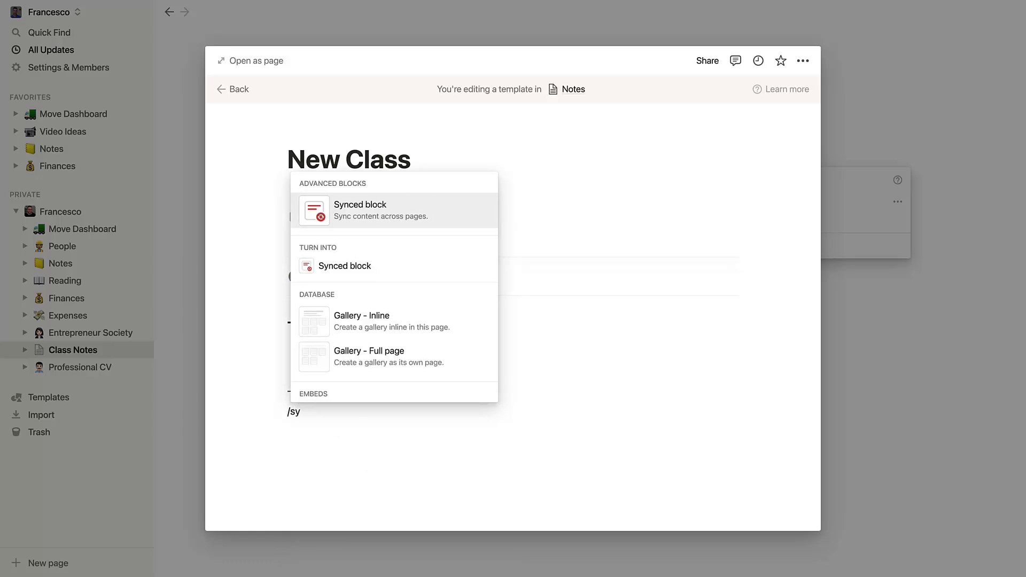
pyautogui.press('BackSpace')
pyautogui.press('Down')
pyautogui.press('Return')
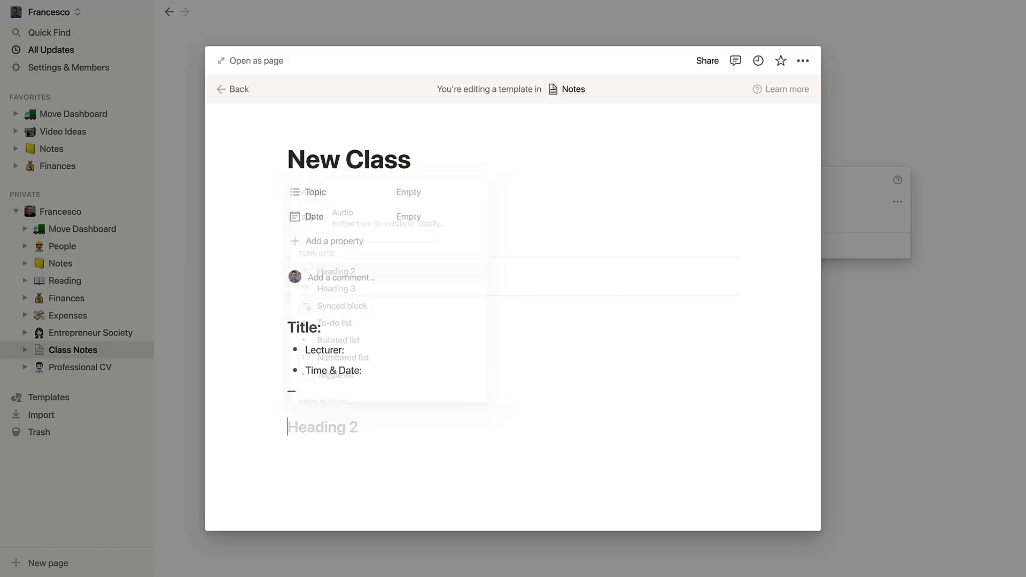
pyautogui.write('Br')
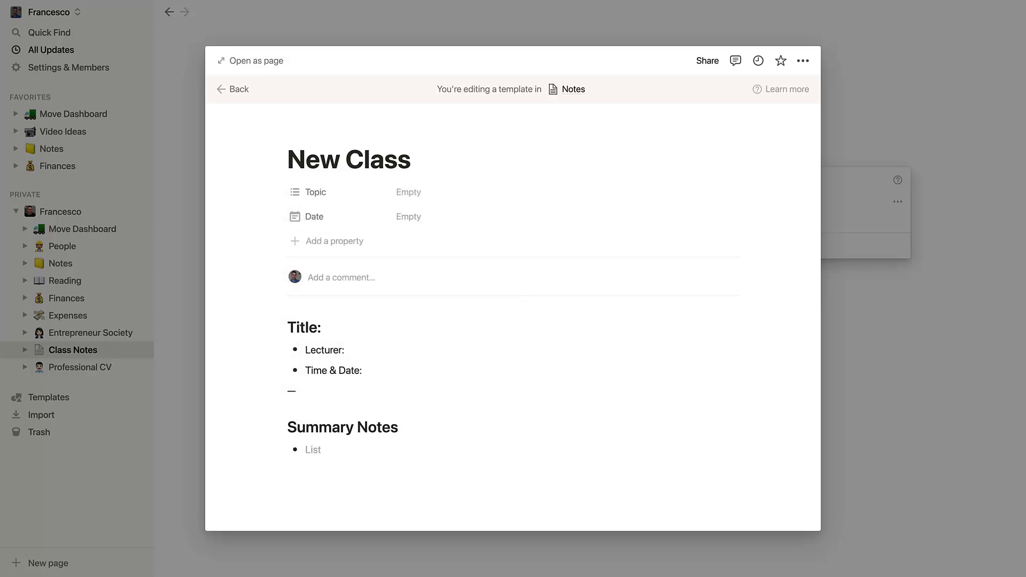
pyautogui.write('/div')
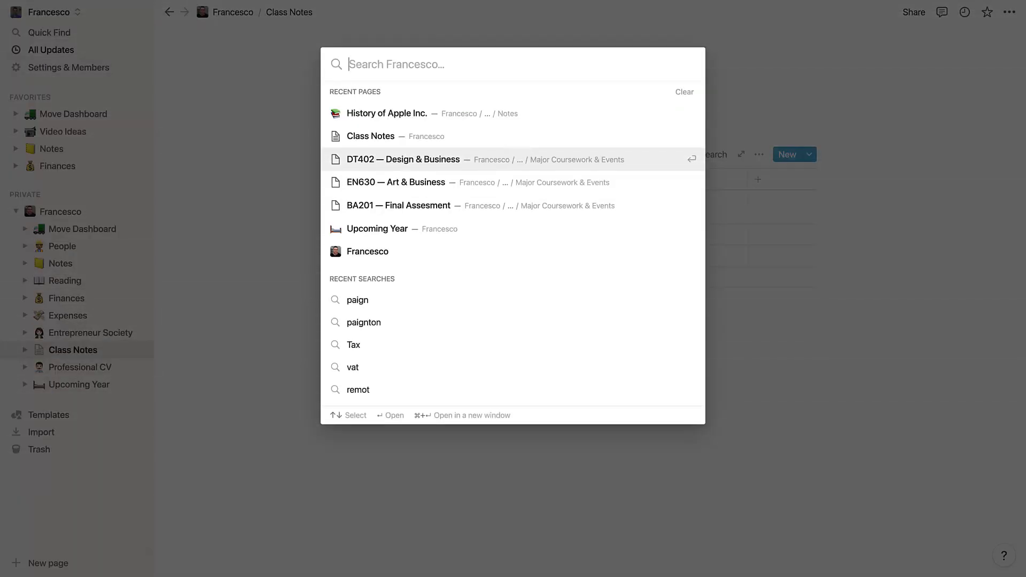
# Search the whole workspace for the guest speaker's name, checking the extra search filters along the way
pyautogui.write('tim cook')
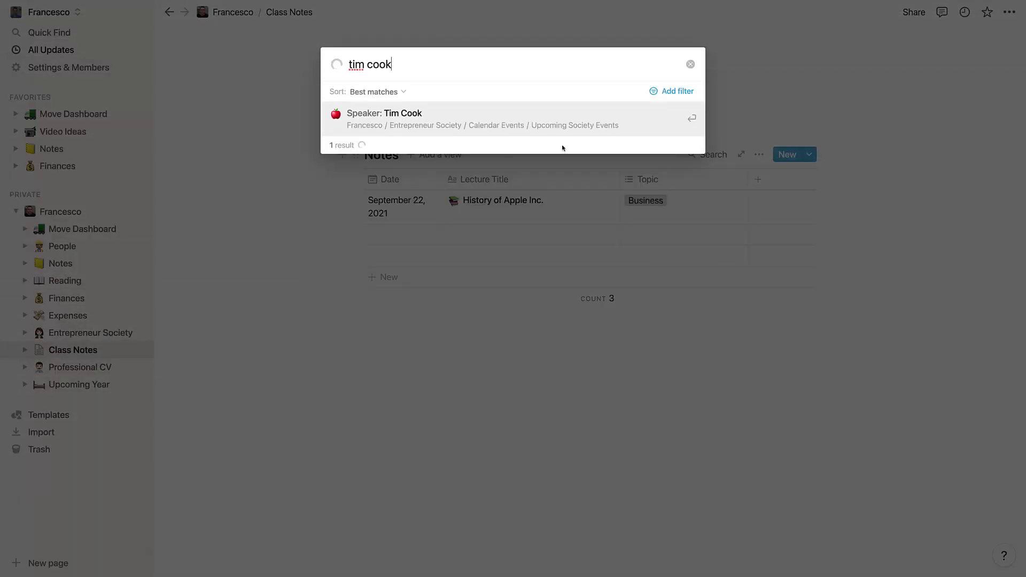
pyautogui.click(694, 91)
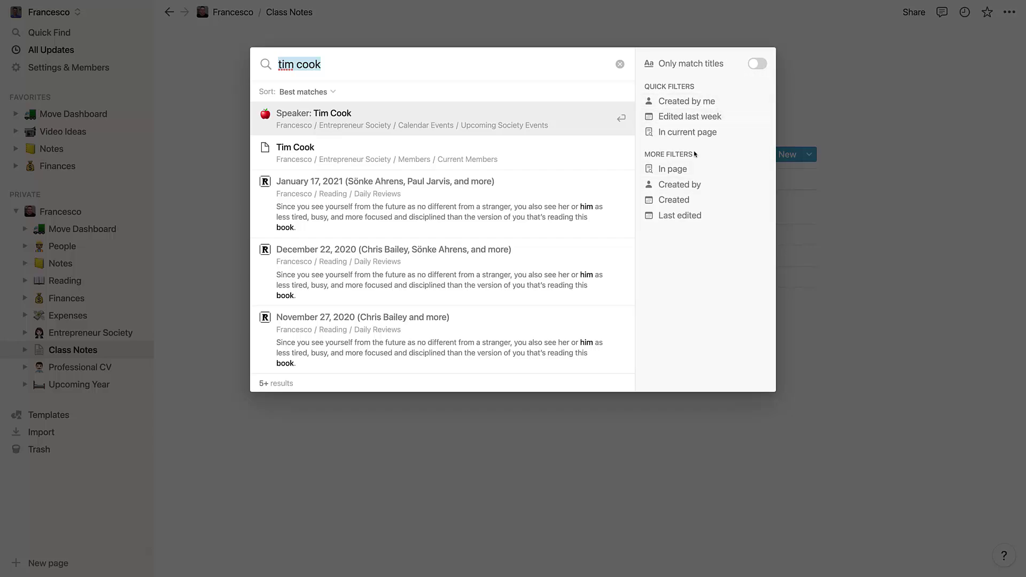
pyautogui.press('Escape')
pyautogui.click(59, 32)
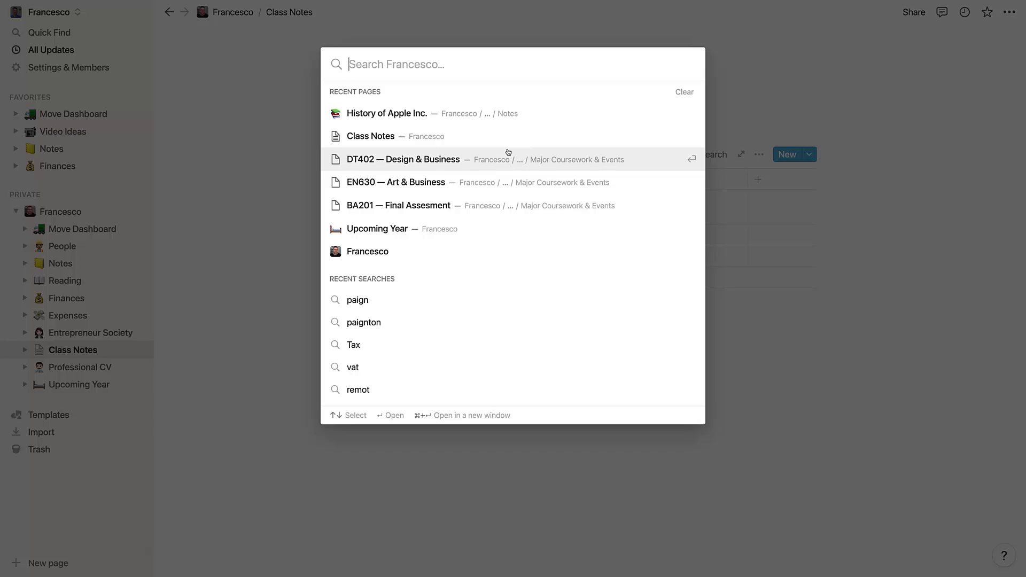
pyautogui.write('tim co')
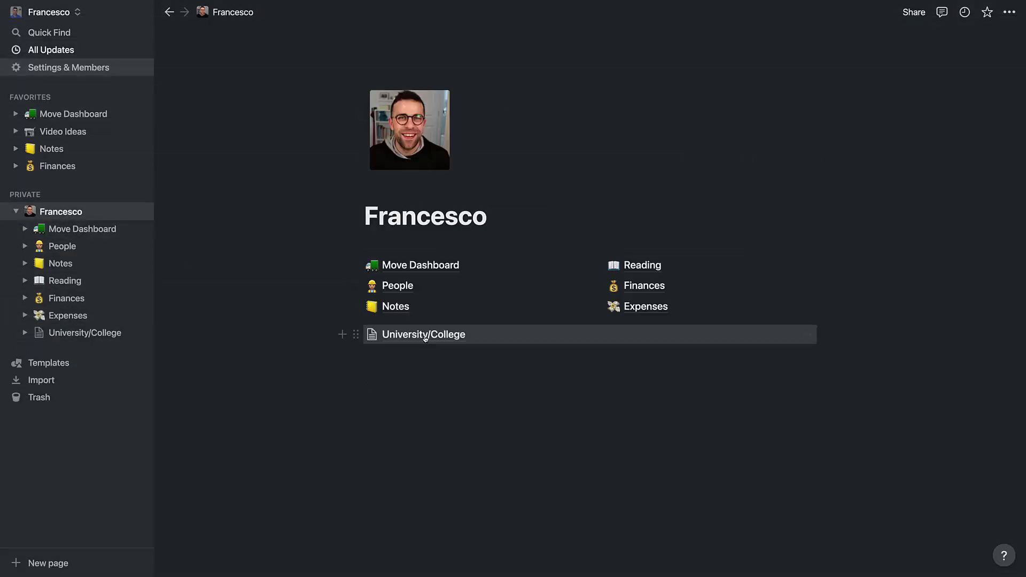
# Place Professional CV, Upcoming Year and Goals beside Entrepreneur Society, with Class Notes beneath it
pyautogui.click(417, 334)
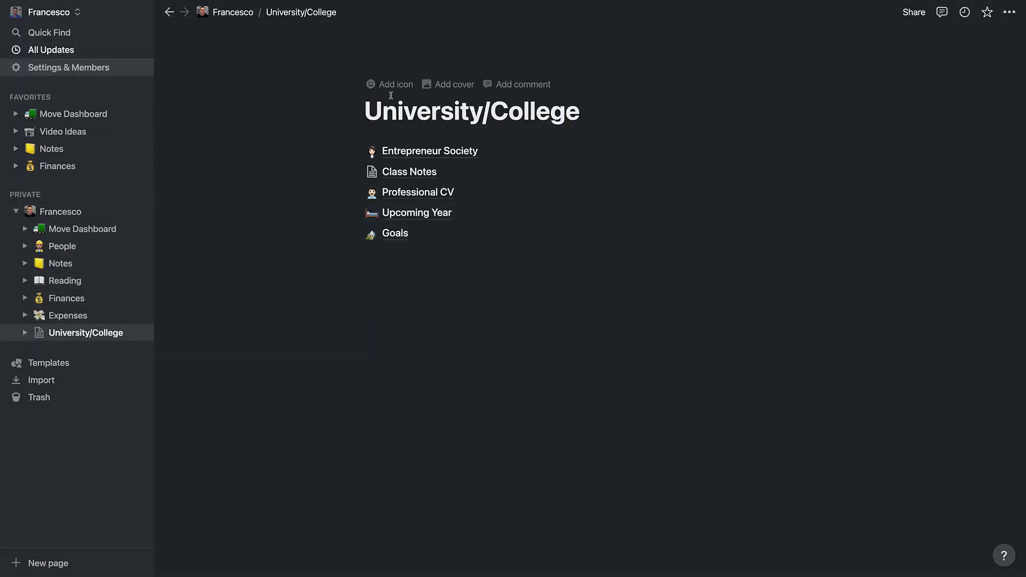
pyautogui.moveTo(319, 205); pyautogui.dragTo(453, 252)
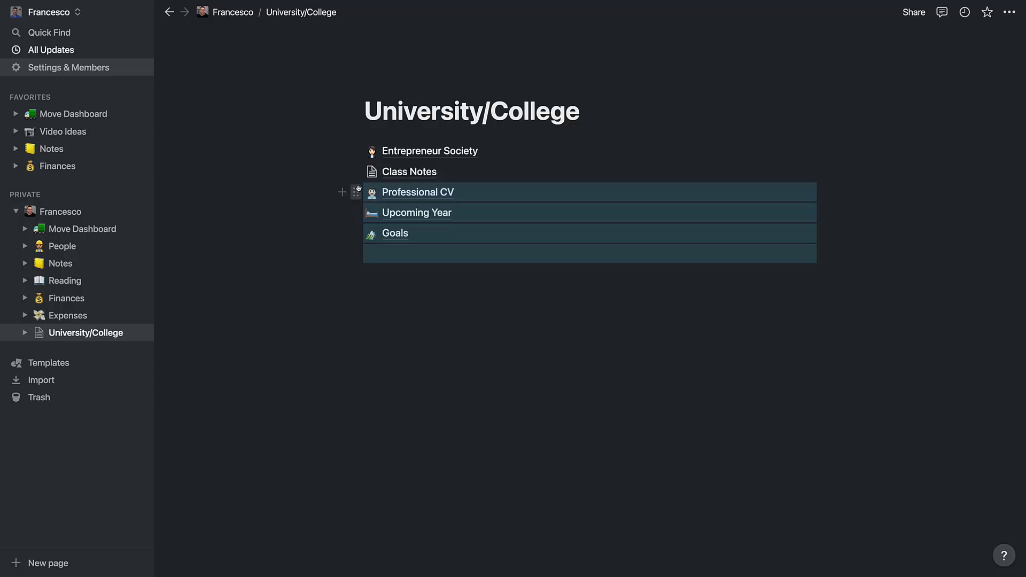
pyautogui.moveTo(355, 191); pyautogui.dragTo(817, 160)
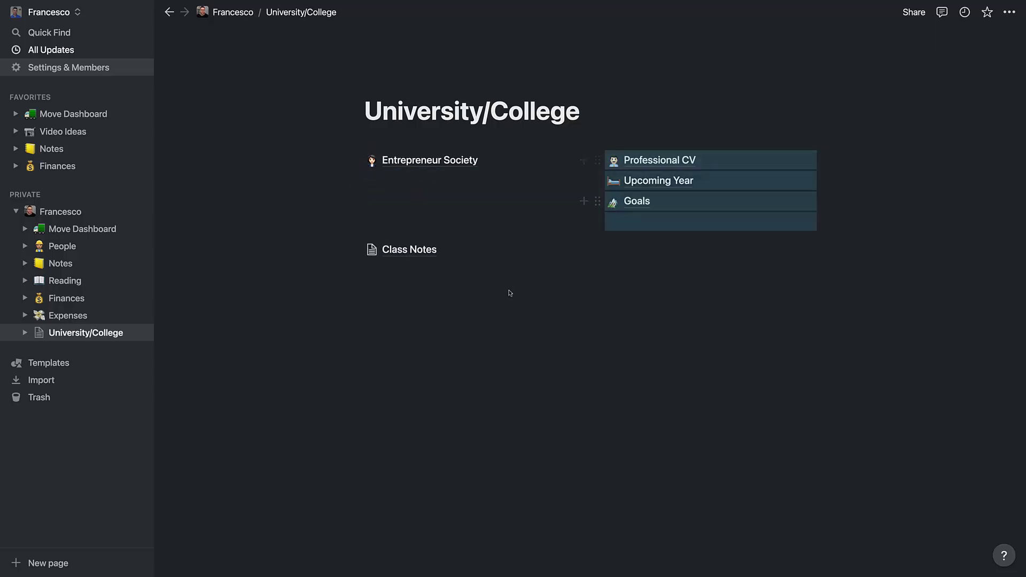
pyautogui.click(508, 290)
pyautogui.moveTo(353, 248); pyautogui.dragTo(391, 175)
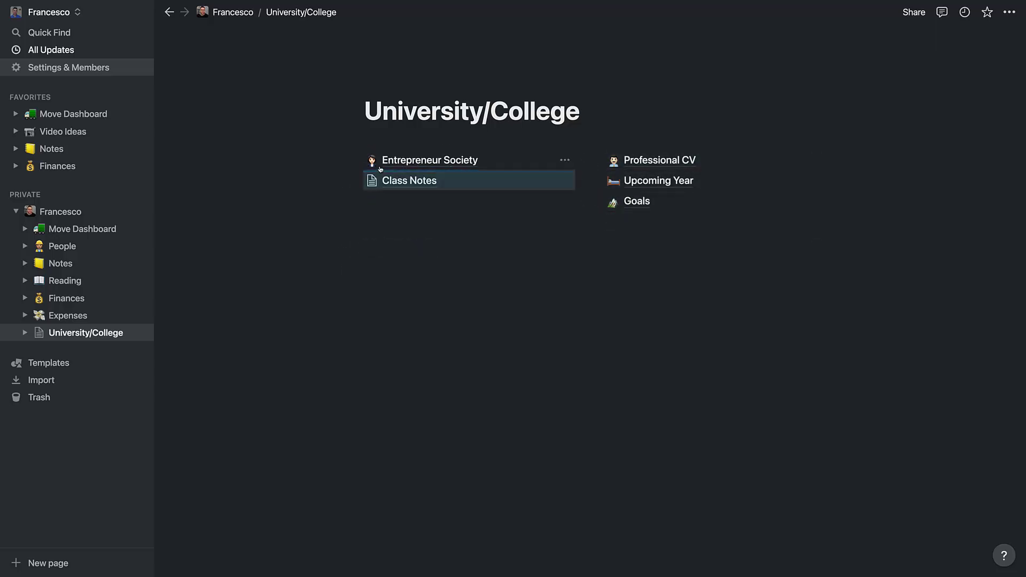
pyautogui.click(401, 286)
# Add a page icon, searching the emoji picker for 'uni'
pyautogui.click(383, 85)
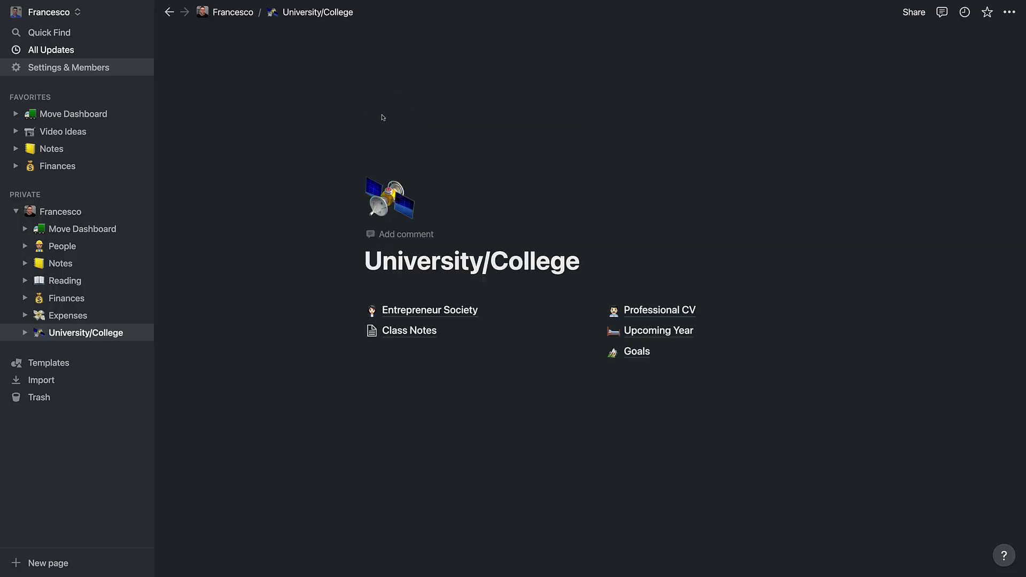
pyautogui.click(391, 187)
pyautogui.write('uni')
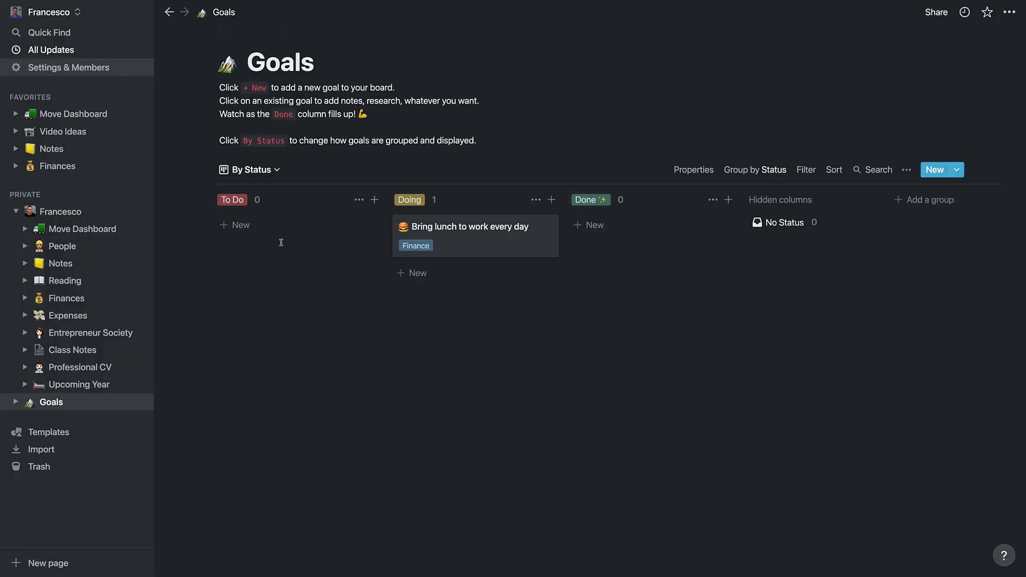
# Create a Learn Spanish goal card in To Do with the Spain flag icon
pyautogui.click(256, 225)
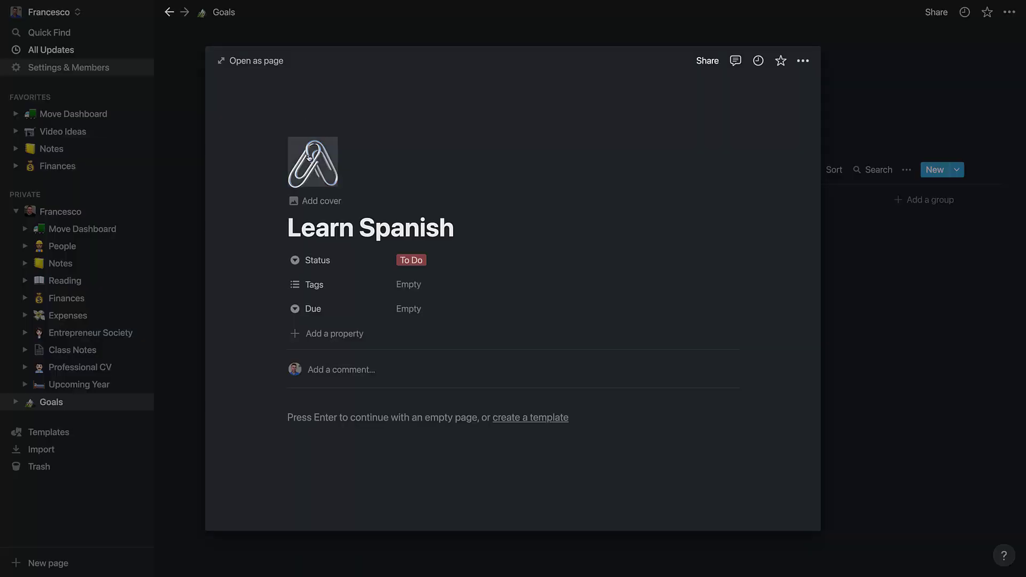
pyautogui.click(310, 165)
pyautogui.write('spain')
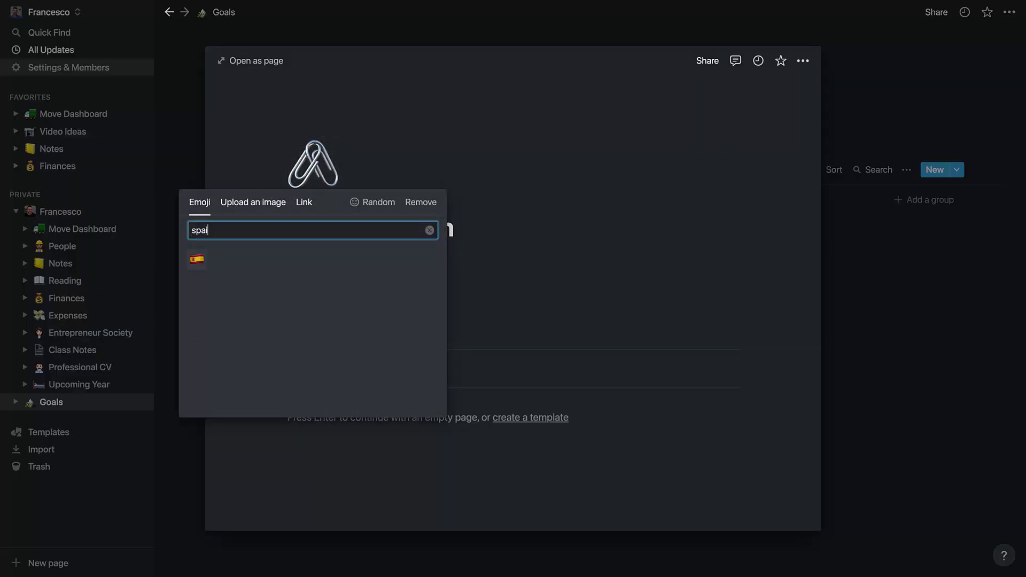
pyautogui.press('Return')
pyautogui.click(190, 149)
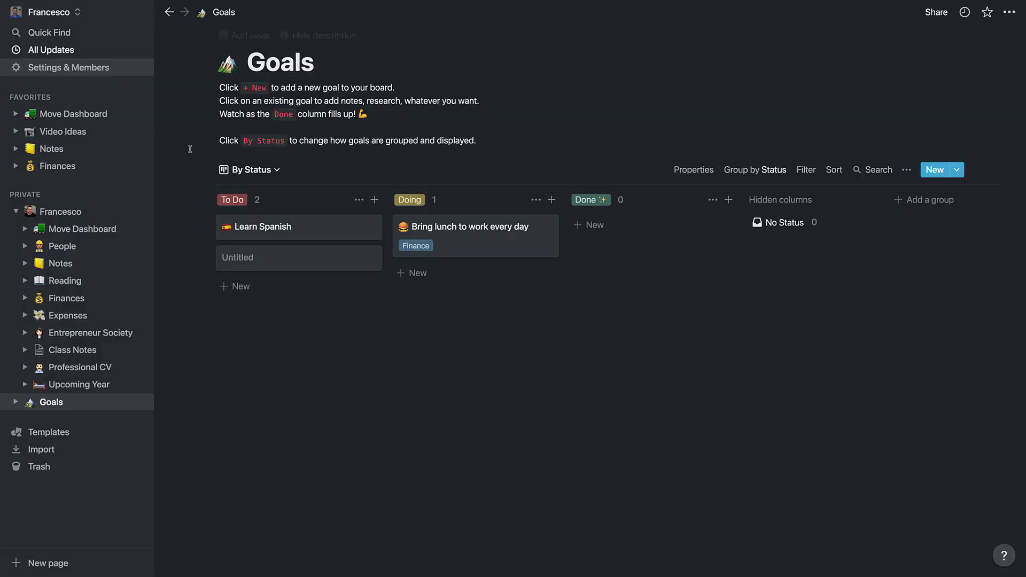
# Delete the Untitled card, tag Learn Spanish as Travel, and add a new goal under Doing
pyautogui.click(369, 259)
pyautogui.click(417, 297)
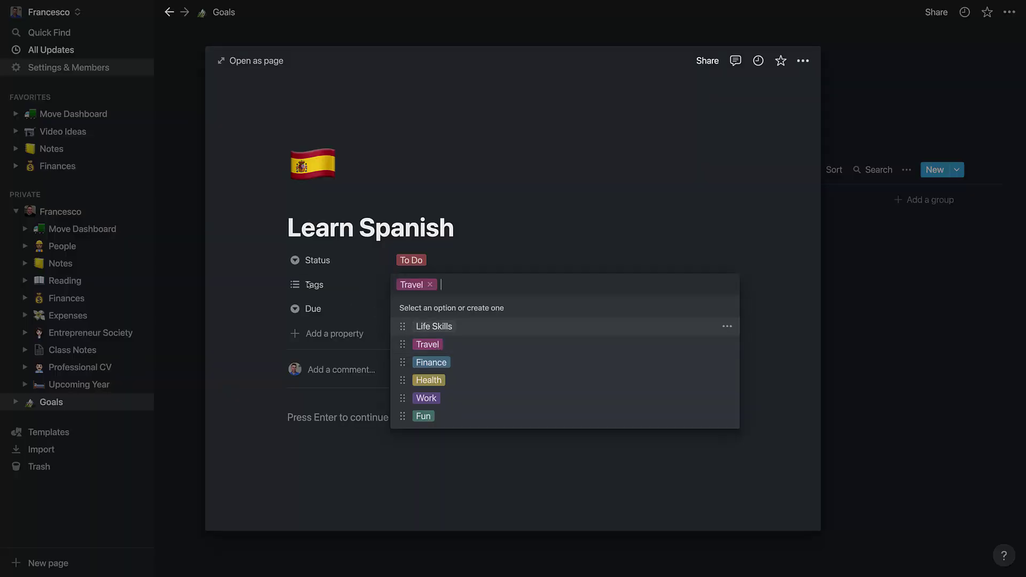
pyautogui.click(254, 275)
pyautogui.click(192, 262)
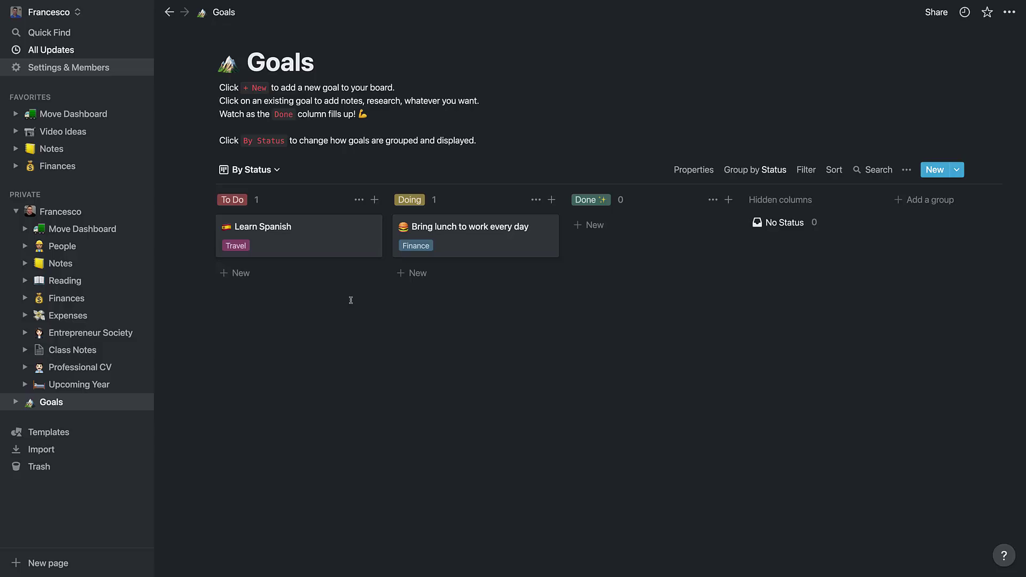
pyautogui.click(412, 279)
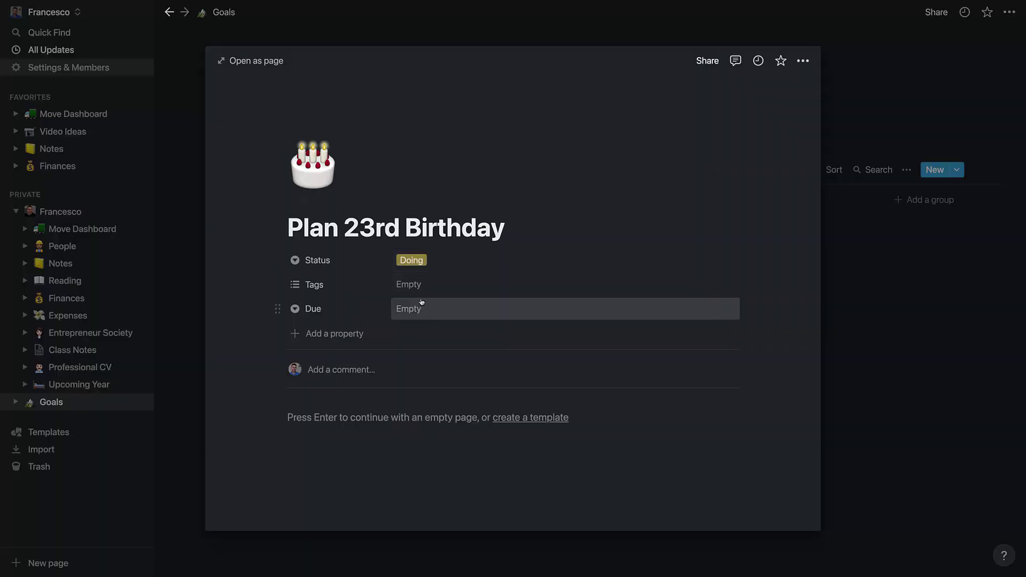
pyautogui.click(422, 284)
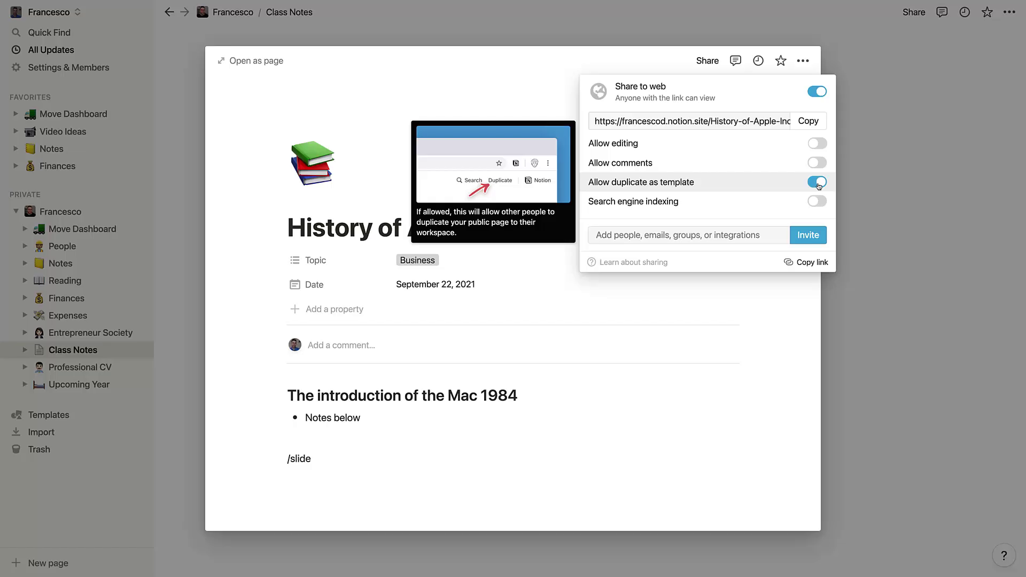
# Copy the published note's link, then add a new society event on September 23
pyautogui.click(809, 119)
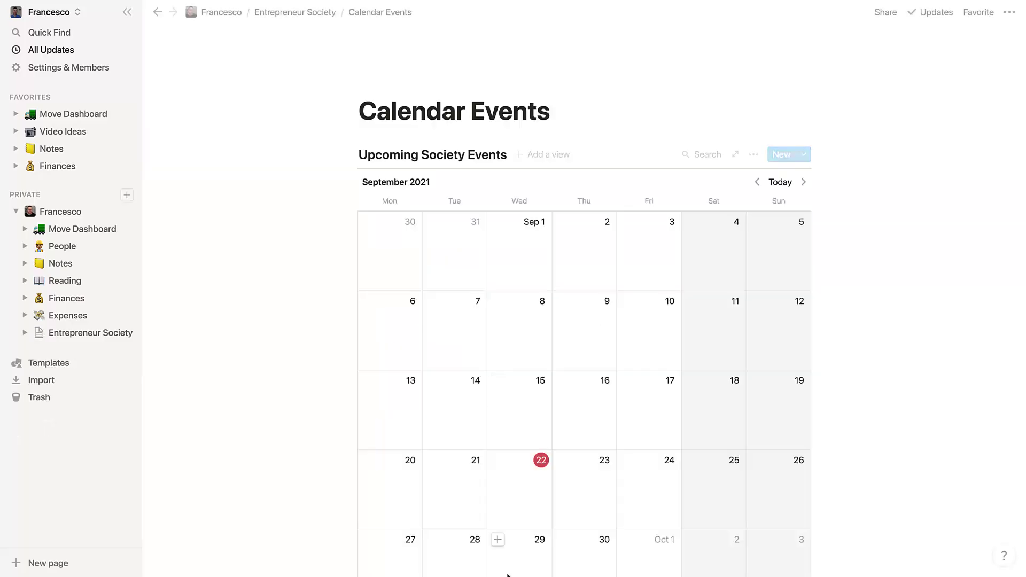
pyautogui.scroll(-5, 566, 405)
pyautogui.click(561, 355)
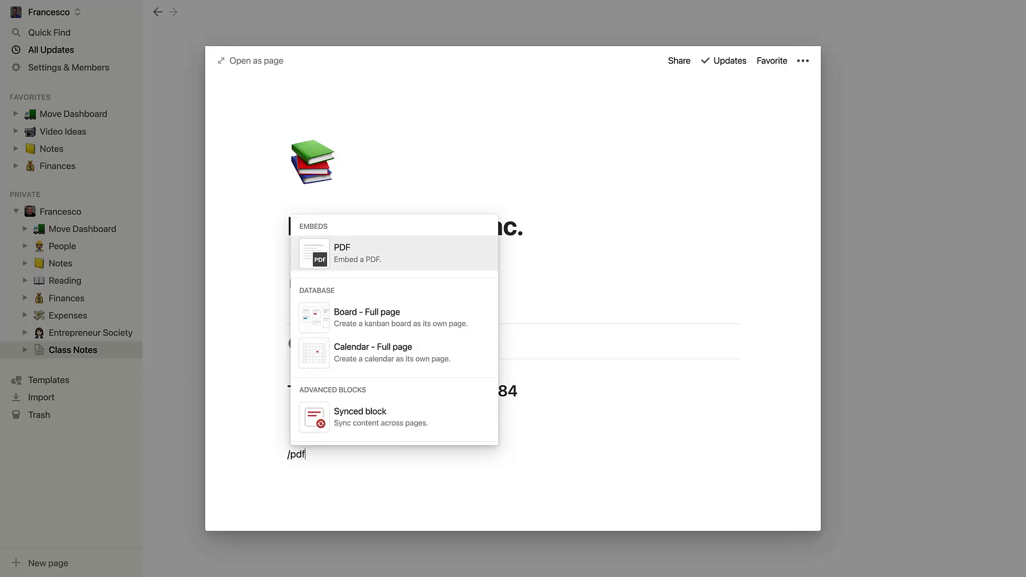